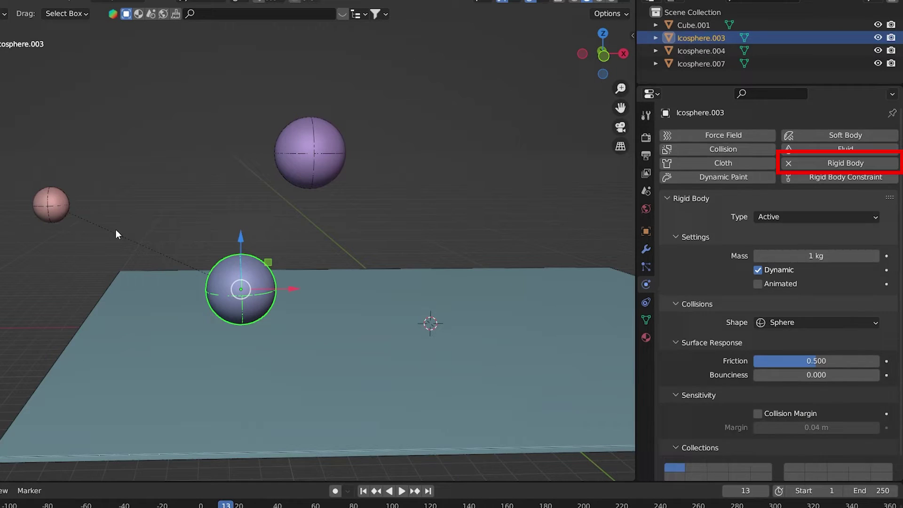
Inspect the small pink sphere's constraint settings and orbit around the pipe and board.
{"action": "left_click", "coordinate": [40, 199]}
{"action": "left_click", "coordinate": [218, 277]}
{"action": "left_click", "coordinate": [67, 206]}
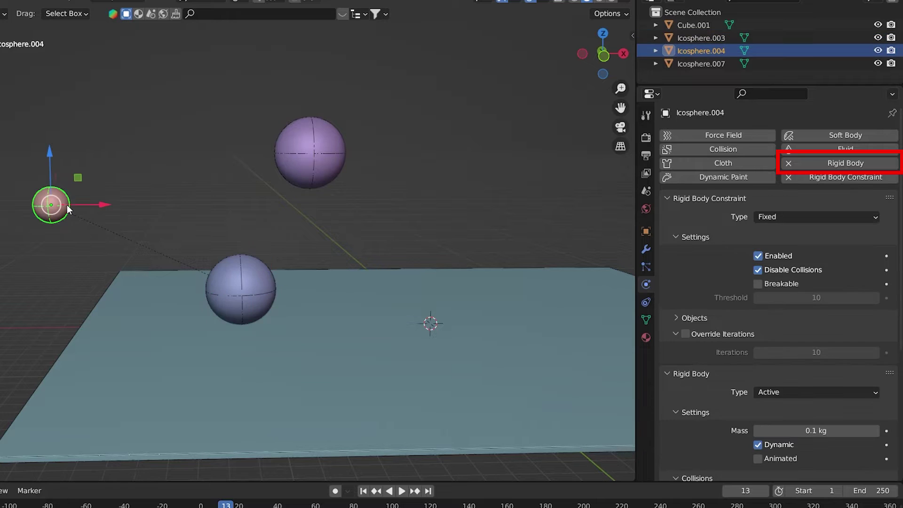
{"action": "left_click", "coordinate": [234, 286]}
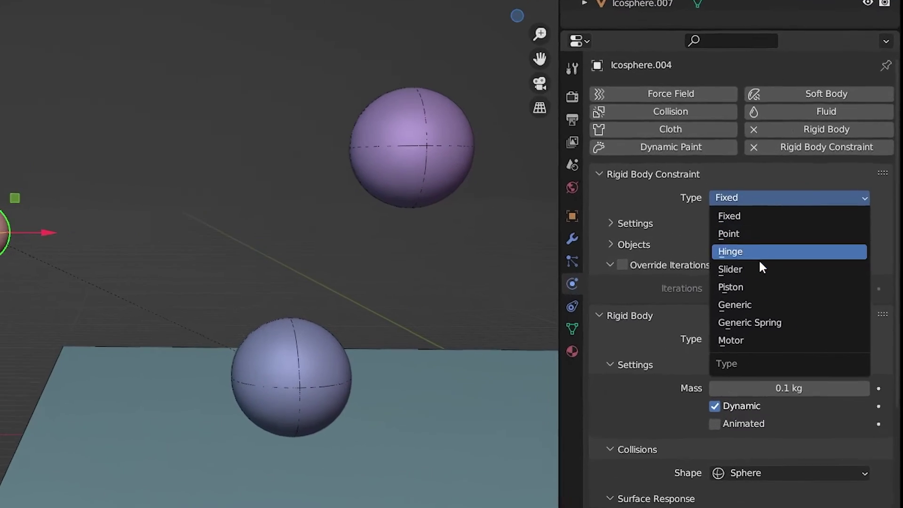
{"action": "left_click", "coordinate": [710, 184]}
{"action": "left_click", "coordinate": [608, 215]}
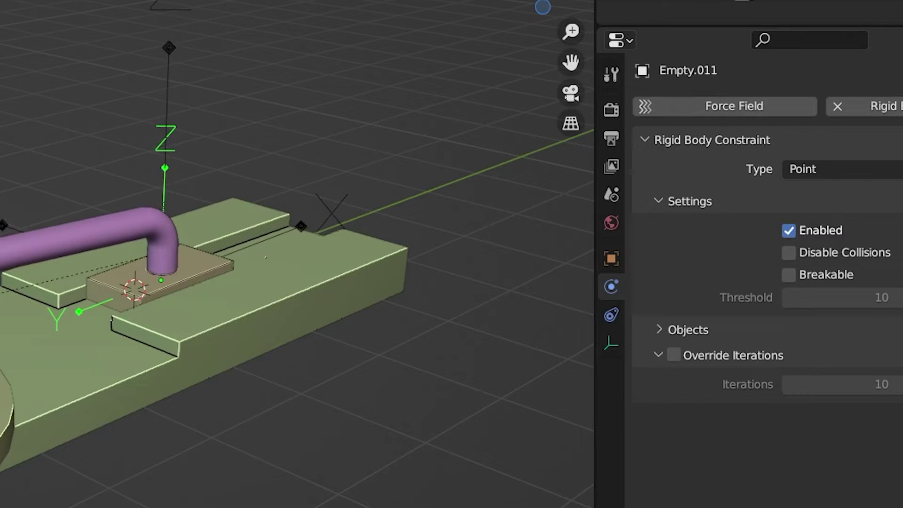
{"action": "middle_click_drag", "start_coordinate": [283, 283], "coordinate": [339, 283]}
{"action": "mouse_move", "coordinate": [283, 283]}
{"action": "middle_mouse_down"}
{"action": "mouse_move", "coordinate": [368, 282]}
{"action": "mouse_move", "coordinate": [296, 282]}
{"action": "middle_mouse_up"}
{"action": "key", "text": "shift+space"}
{"action": "key", "text": "g"}
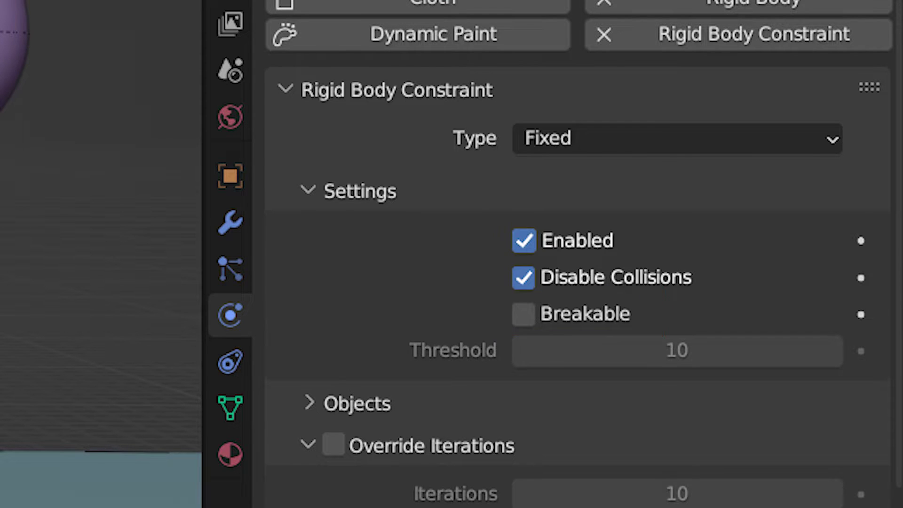
Make the Point constraint breakable at threshold 10 and play the simulation.
{"action": "left_click", "coordinate": [589, 211]}
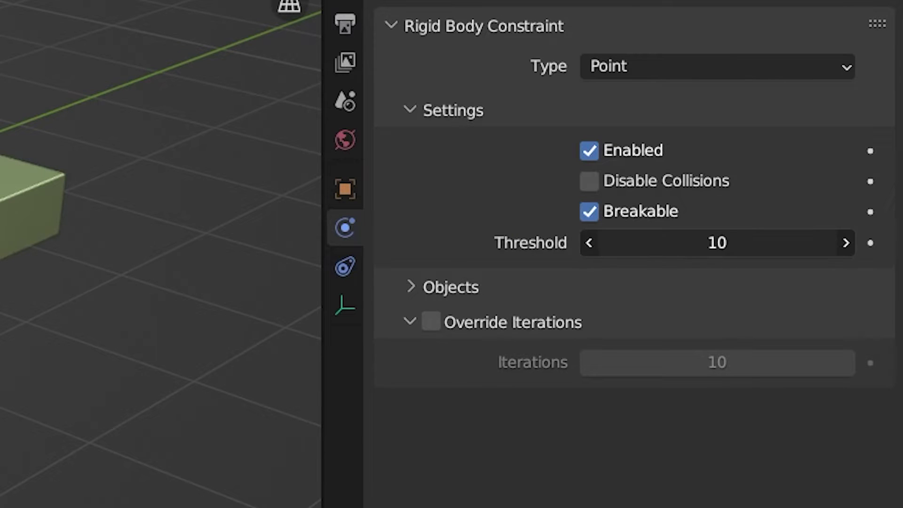
{"action": "left_click_drag", "start_coordinate": [717, 243], "coordinate": [756, 248]}
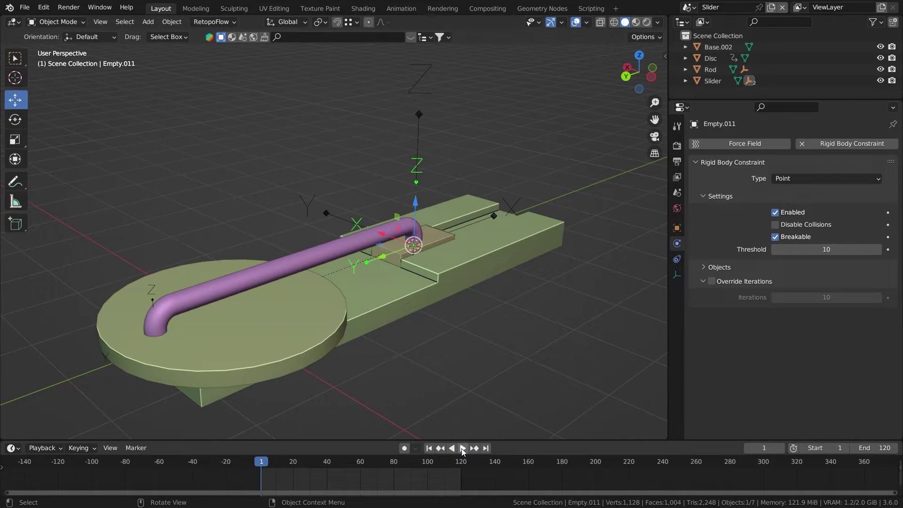
{"action": "left_click", "coordinate": [463, 449]}
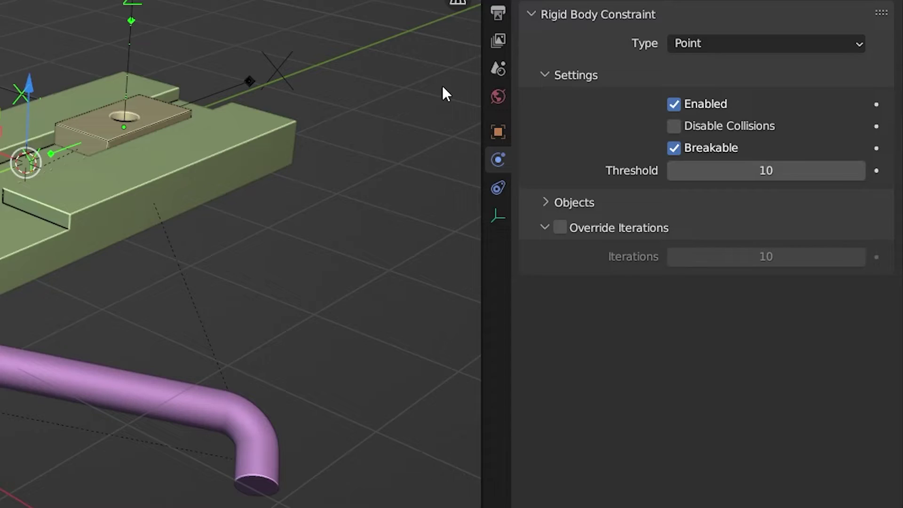
Turn on Split Impulse in the Scene's Rigid Body World solver settings.
{"action": "left_click", "coordinate": [450, 33]}
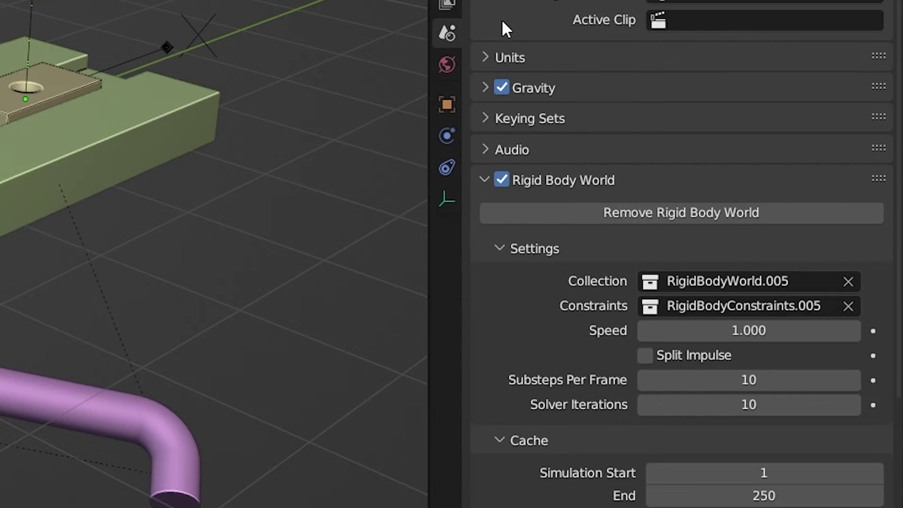
{"action": "scroll", "coordinate": [546, 22], "scroll_direction": "down", "scroll_amount": 1}
{"action": "scroll", "coordinate": [736, 67], "scroll_direction": "down", "scroll_amount": 4}
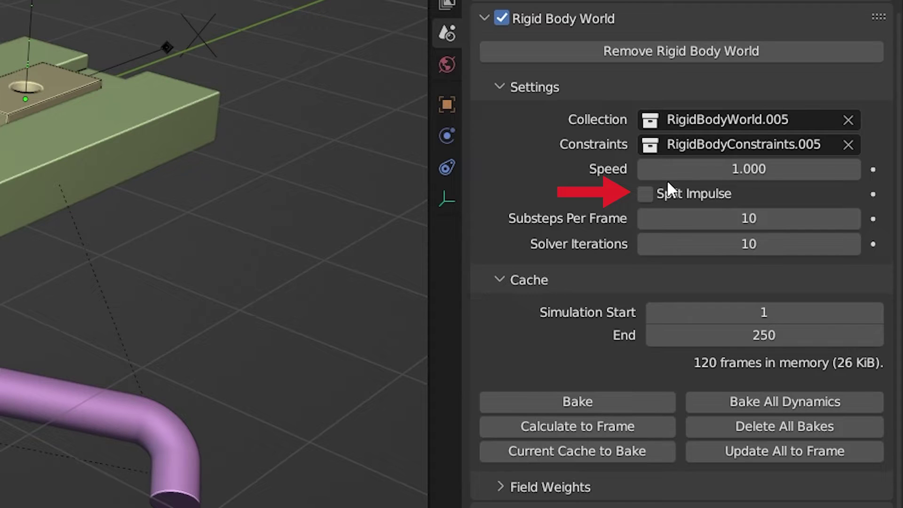
{"action": "left_click", "coordinate": [646, 195]}
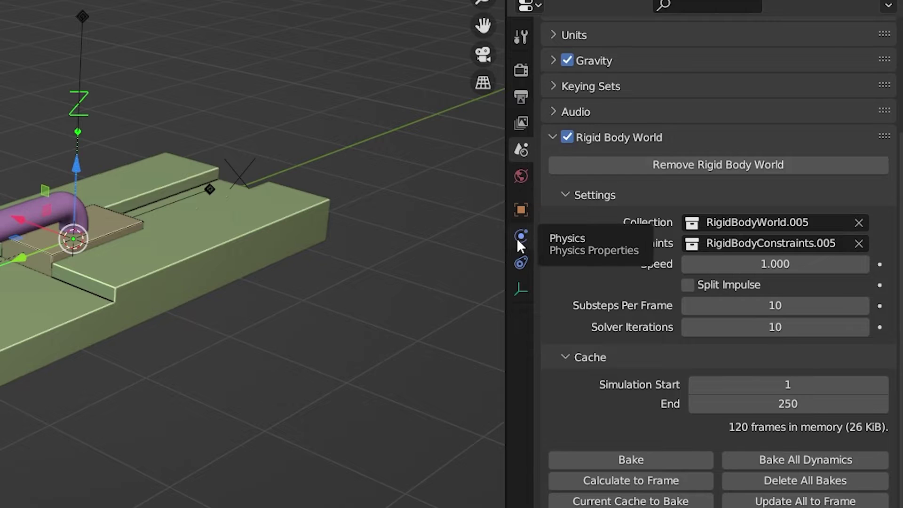
{"action": "left_click", "coordinate": [677, 243]}
{"action": "left_click", "coordinate": [581, 300]}
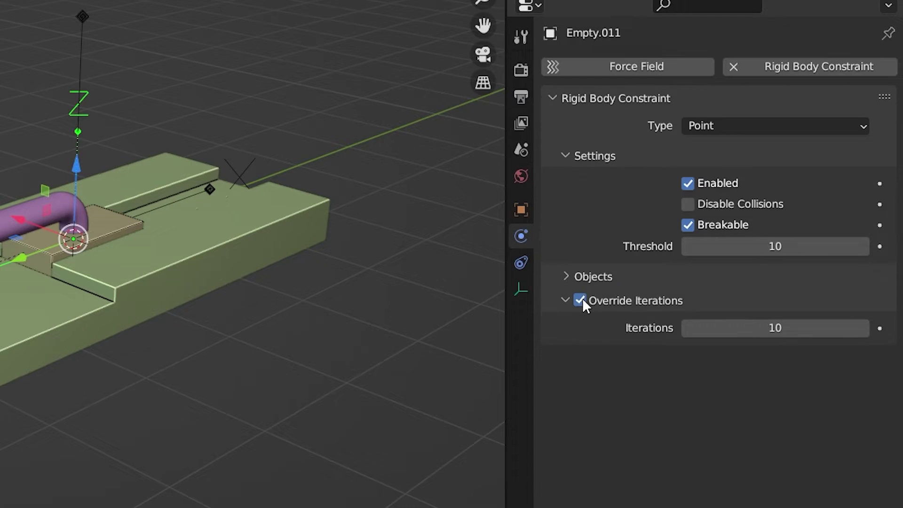
{"action": "left_click_drag", "start_coordinate": [767, 331], "coordinate": [832, 331]}
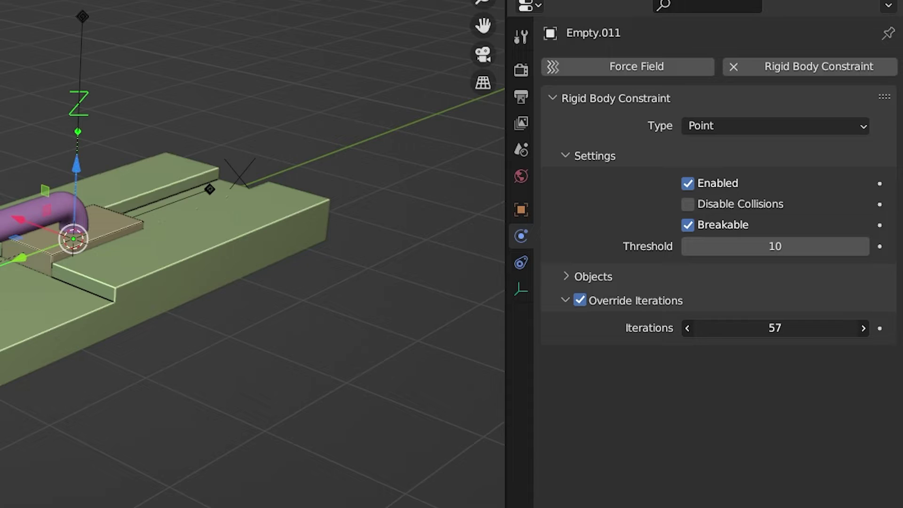
{"action": "left_click_drag", "start_coordinate": [834, 331], "coordinate": [864, 331]}
{"action": "key", "text": "Escape"}
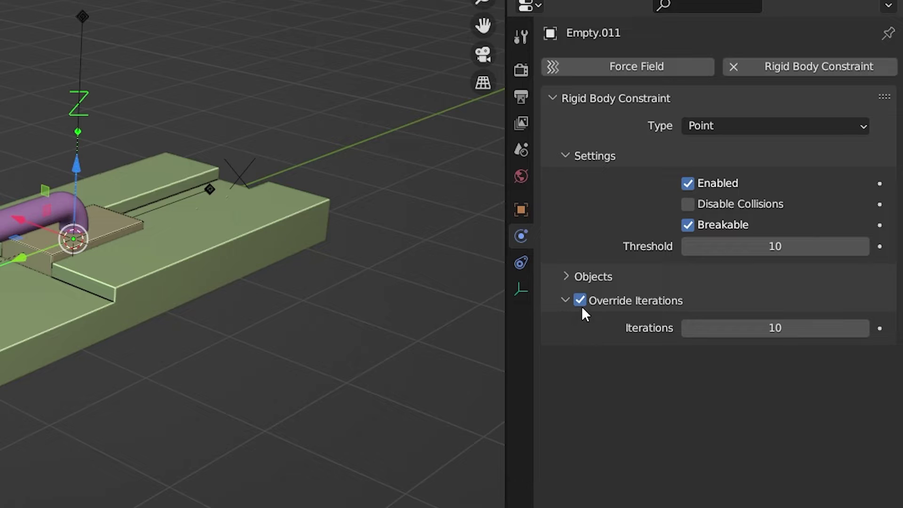
{"action": "left_click", "coordinate": [582, 304]}
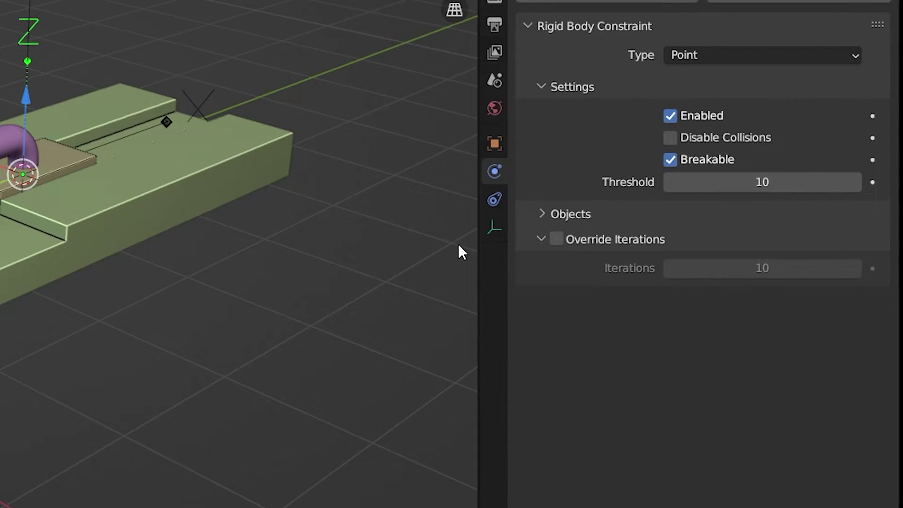
{"action": "left_click", "coordinate": [496, 75]}
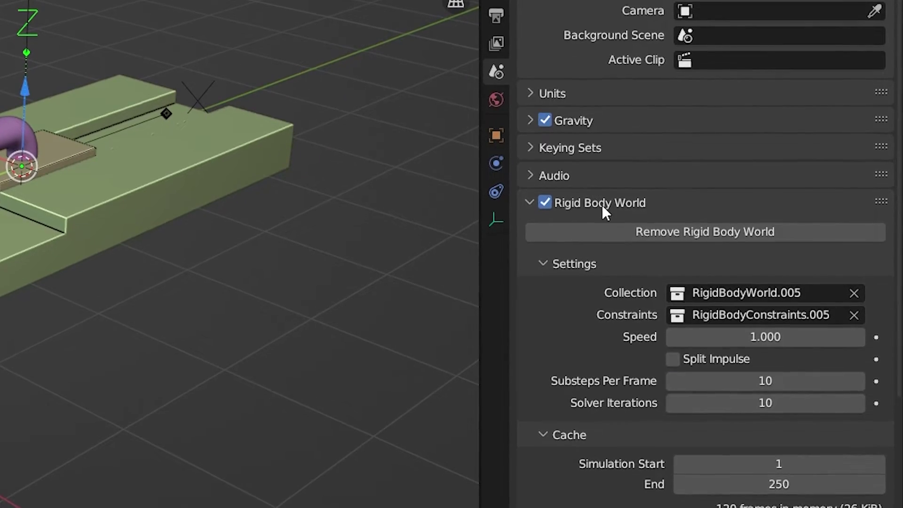
{"action": "scroll", "coordinate": [603, 205], "scroll_direction": "down", "scroll_amount": 4}
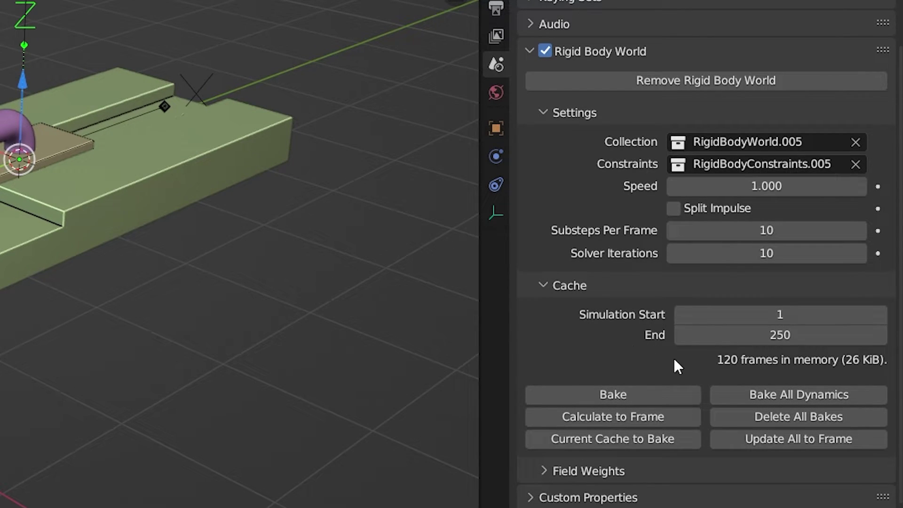
{"action": "left_click", "coordinate": [719, 314]}
{"action": "key", "text": "Return"}
{"action": "left_click", "coordinate": [709, 337]}
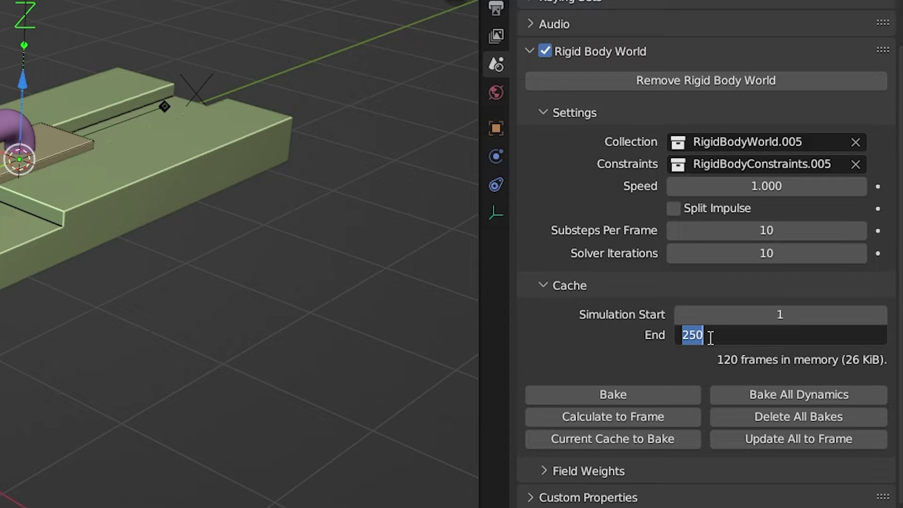
{"action": "key", "text": "Return"}
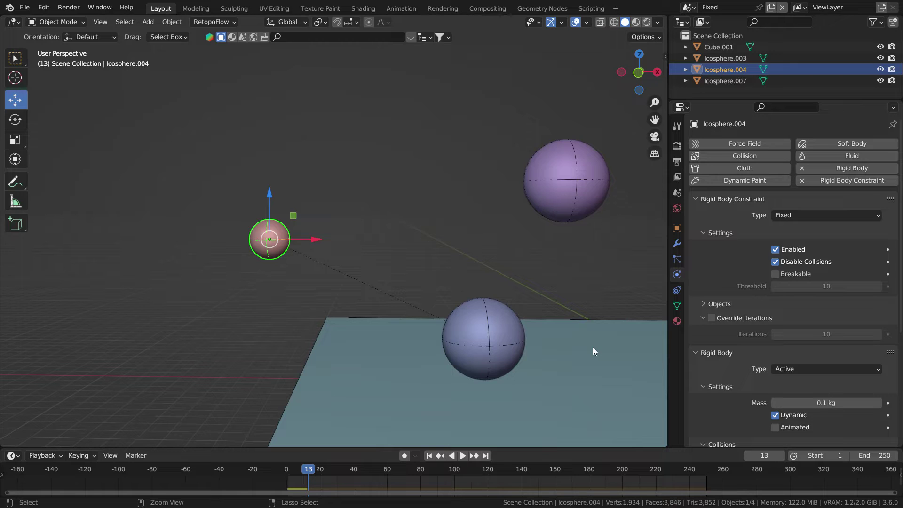
Compare the rigid body masses of the small pink sphere and the lower large sphere.
{"action": "left_click", "coordinate": [879, 215]}
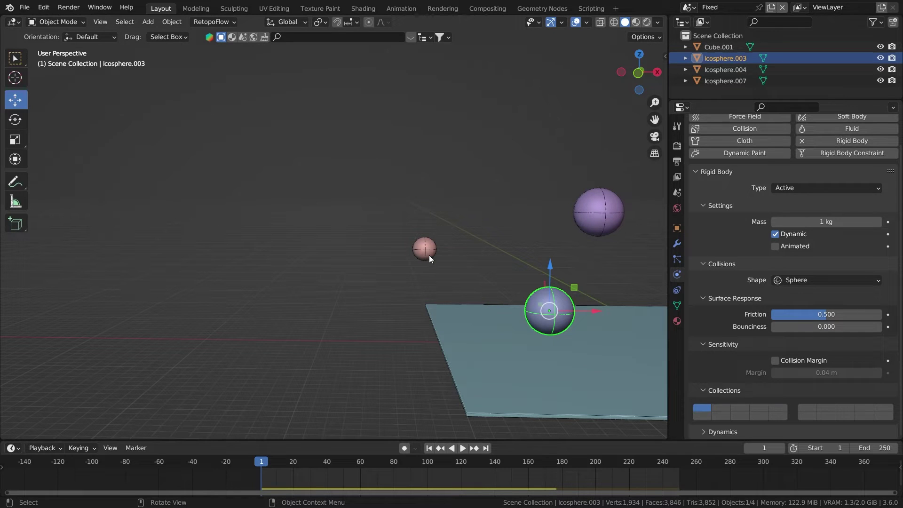
{"action": "left_click", "coordinate": [430, 255]}
{"action": "left_click", "coordinate": [549, 312]}
{"action": "left_click", "coordinate": [434, 249]}
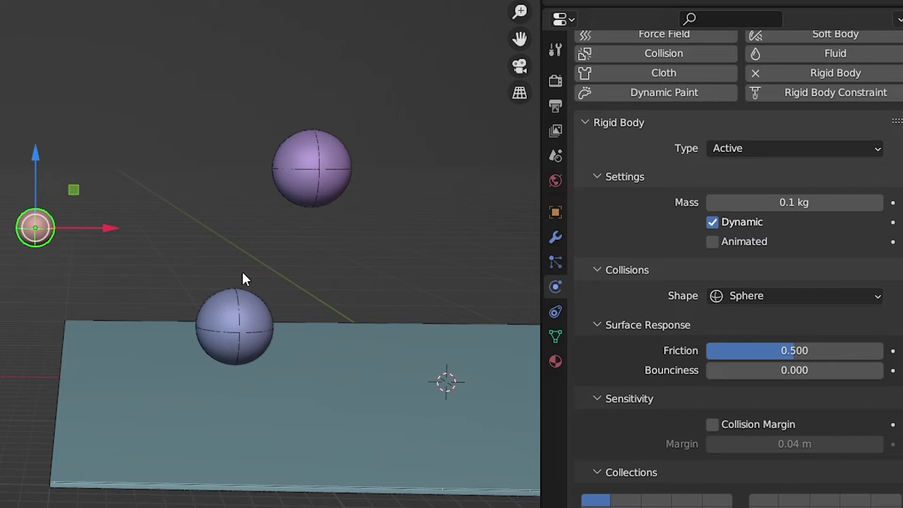
{"action": "left_click", "coordinate": [255, 333]}
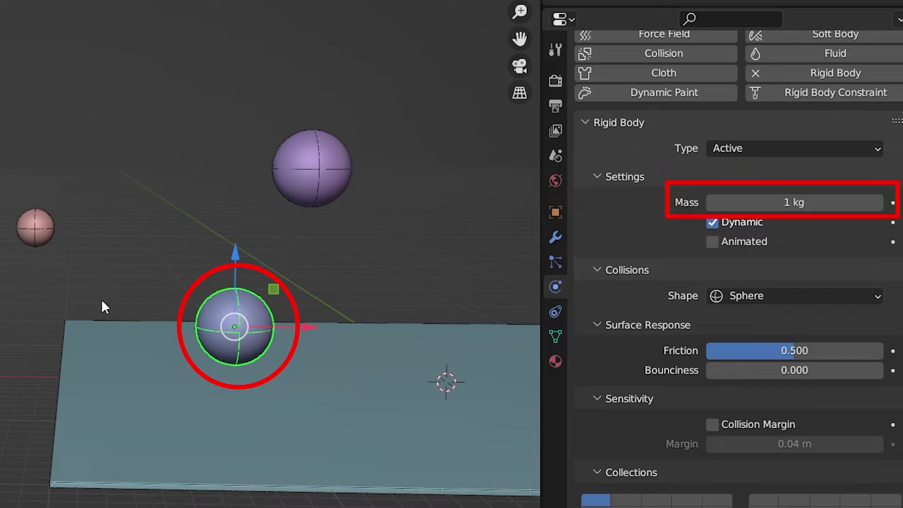
{"action": "left_click", "coordinate": [35, 239]}
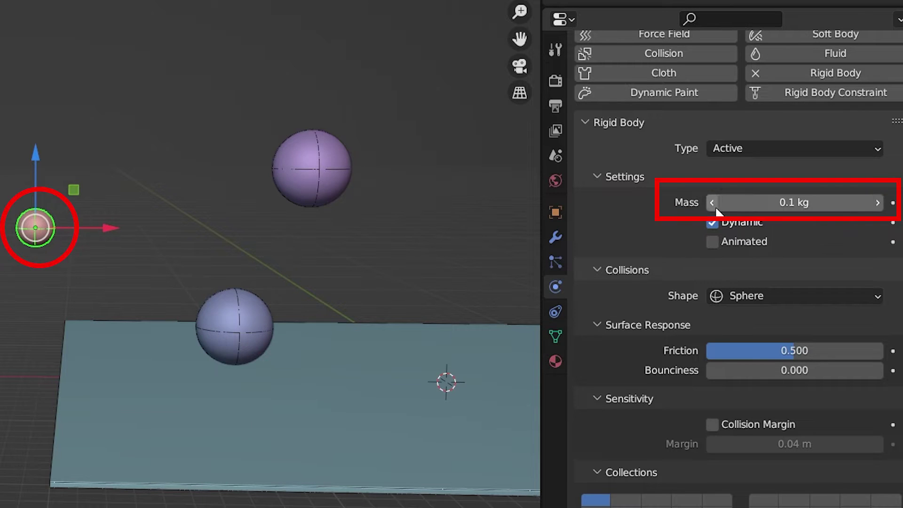
{"action": "left_click", "coordinate": [238, 320]}
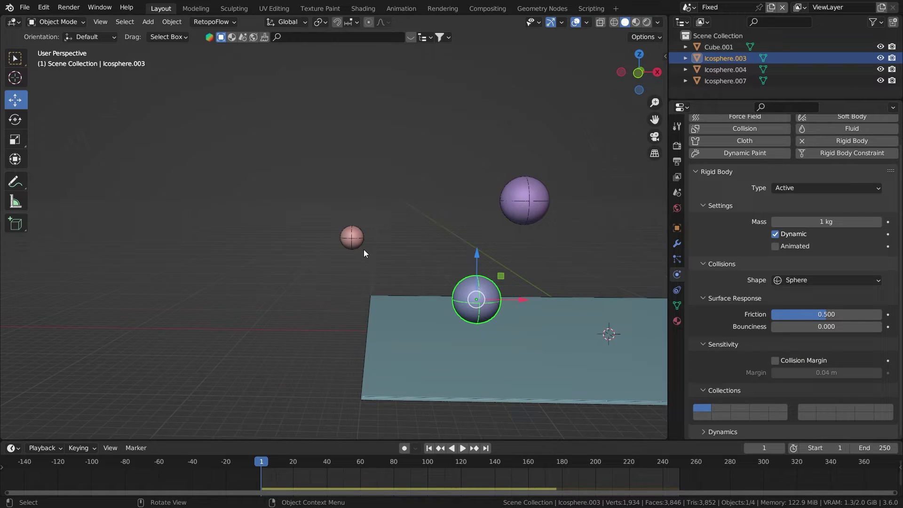
{"action": "left_click", "coordinate": [363, 241]}
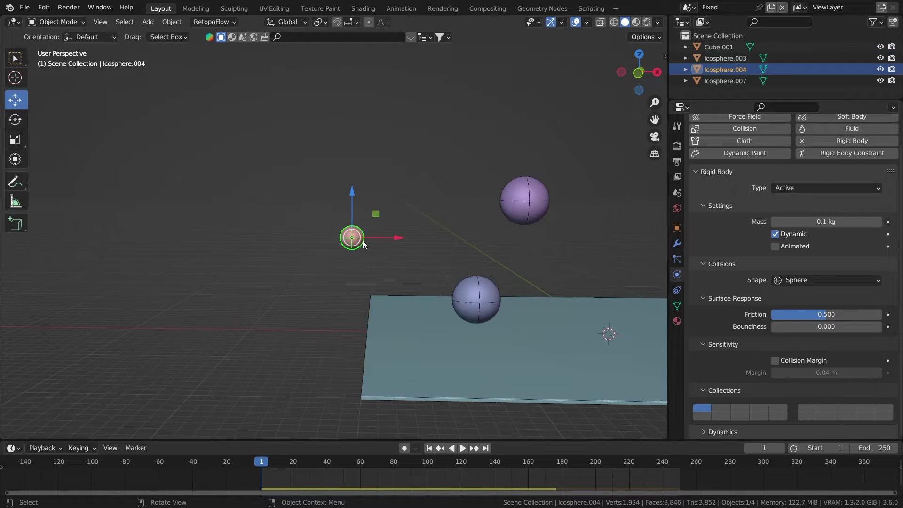
Keep Sphere as the lower sphere's collision shape, then reselect the small sphere.
{"action": "left_click", "coordinate": [812, 283]}
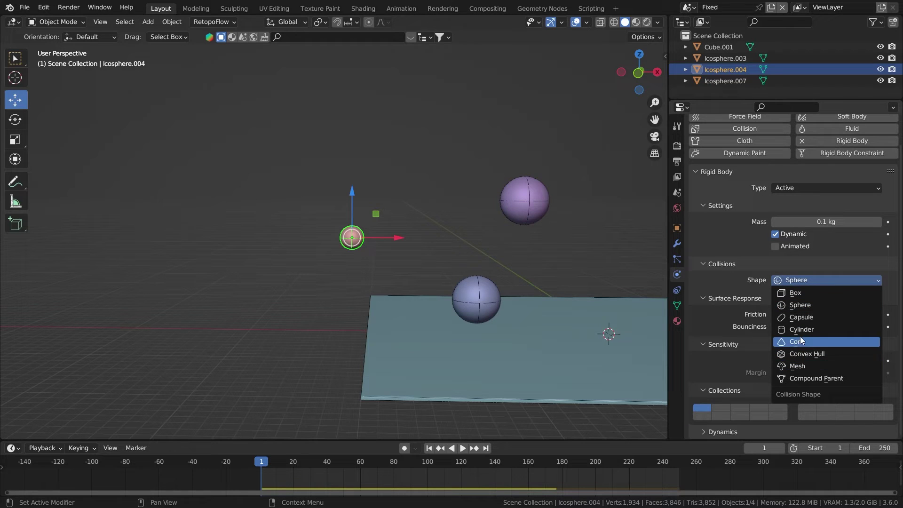
{"action": "left_click", "coordinate": [487, 289]}
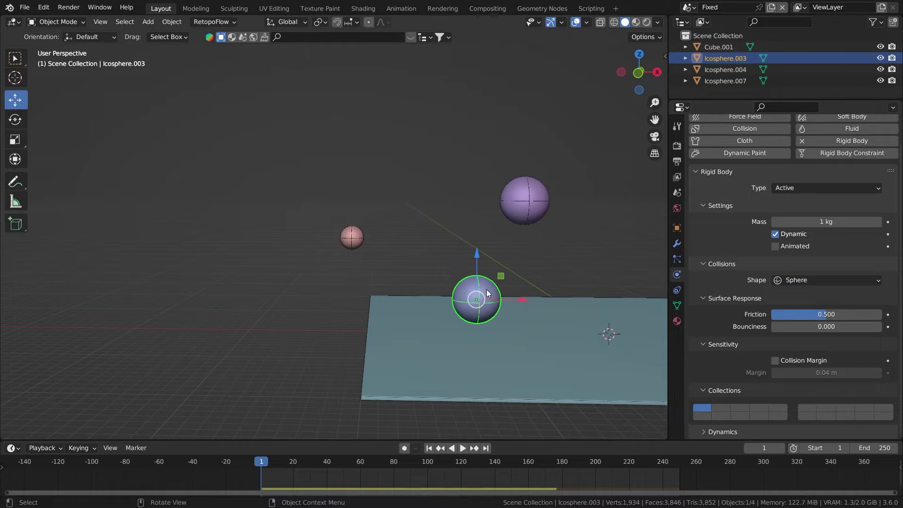
{"action": "left_click", "coordinate": [804, 284]}
{"action": "left_click", "coordinate": [795, 302]}
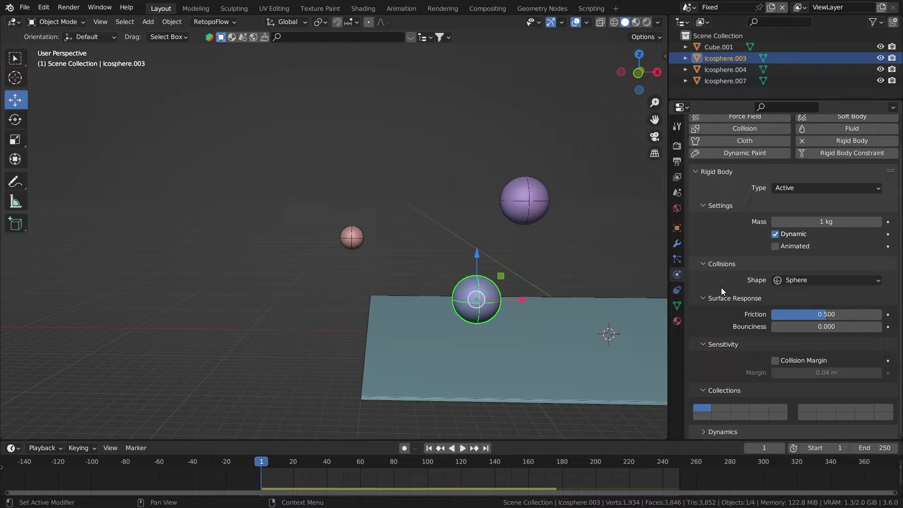
{"action": "scroll", "coordinate": [494, 270], "scroll_direction": "up", "scroll_amount": 1}
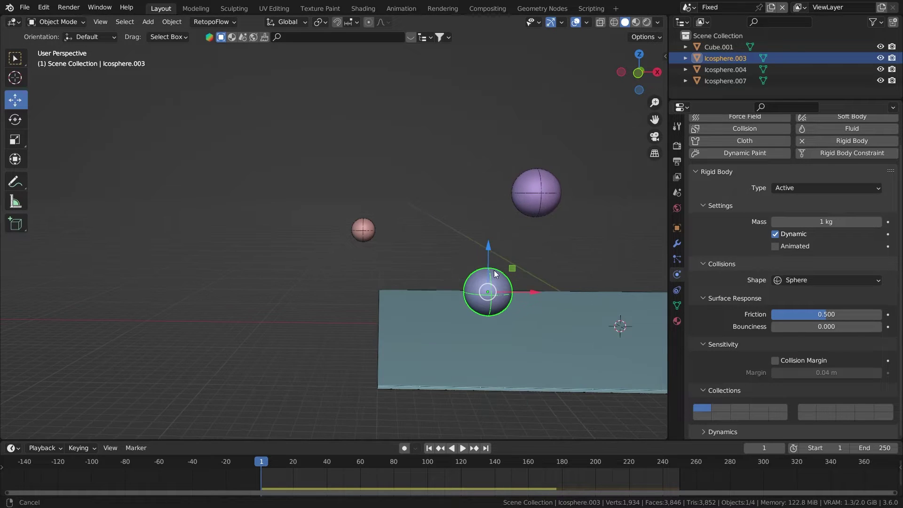
{"action": "scroll", "coordinate": [507, 289], "scroll_direction": "up", "scroll_amount": 1}
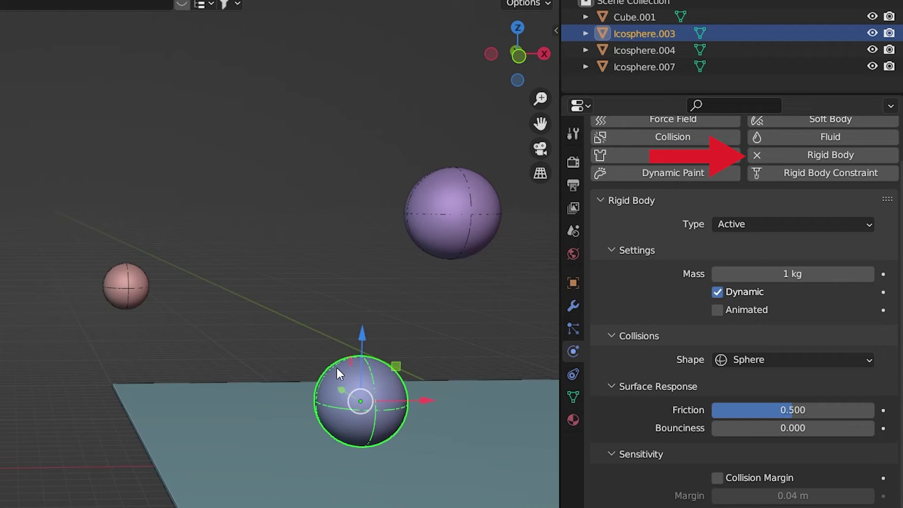
{"action": "middle_click_drag", "start_coordinate": [337, 367], "coordinate": [287, 356], "text": "shift"}
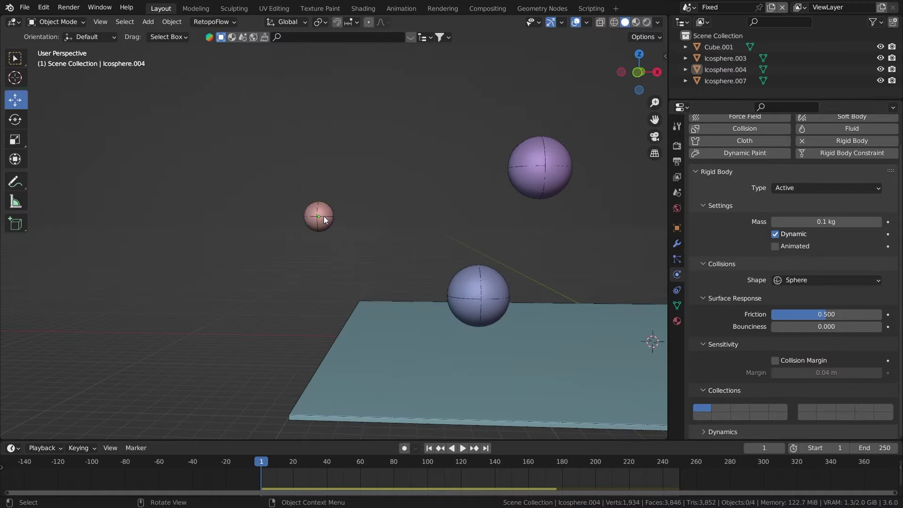
{"action": "left_click", "coordinate": [323, 216]}
{"action": "middle_click_drag", "start_coordinate": [383, 212], "coordinate": [386, 235]}
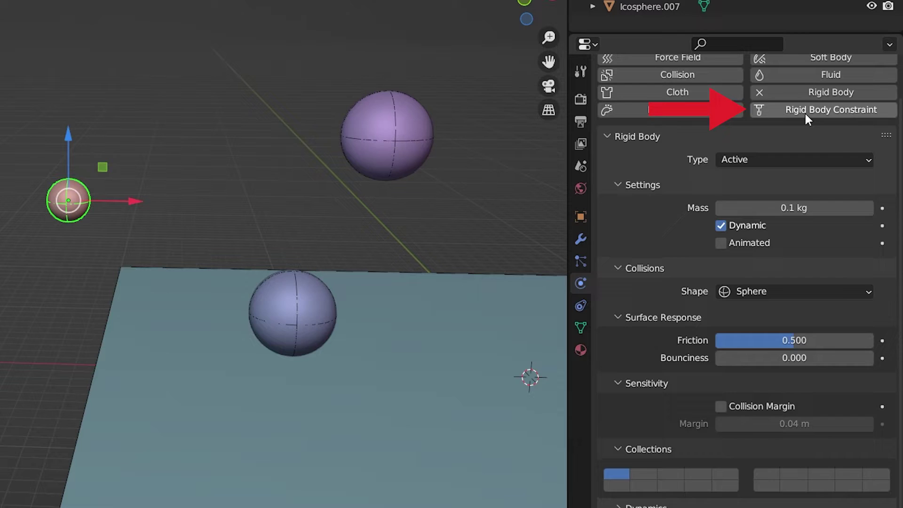
Add a Fixed constraint linking Icosphere.004 to Icosphere.003, then preview frame 72.
{"action": "left_click", "coordinate": [834, 153]}
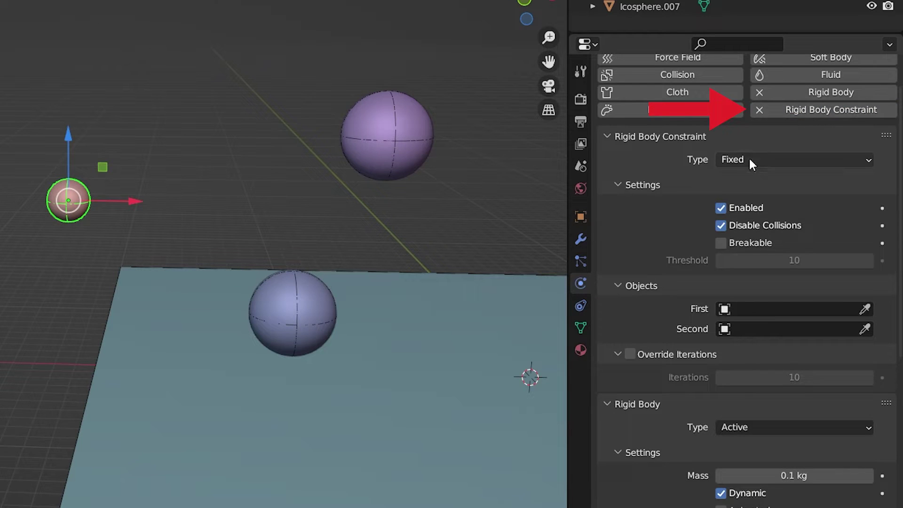
{"action": "left_click", "coordinate": [762, 158]}
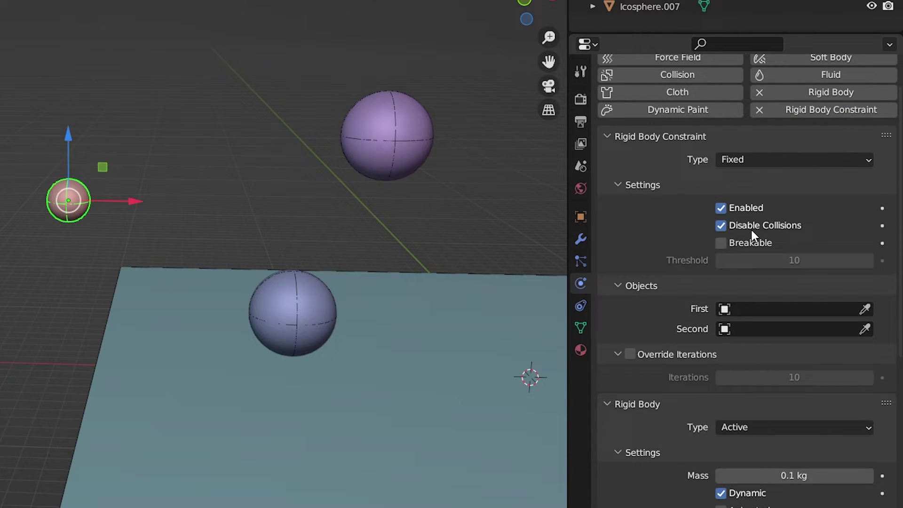
{"action": "scroll", "coordinate": [753, 284], "scroll_direction": "down", "scroll_amount": 1}
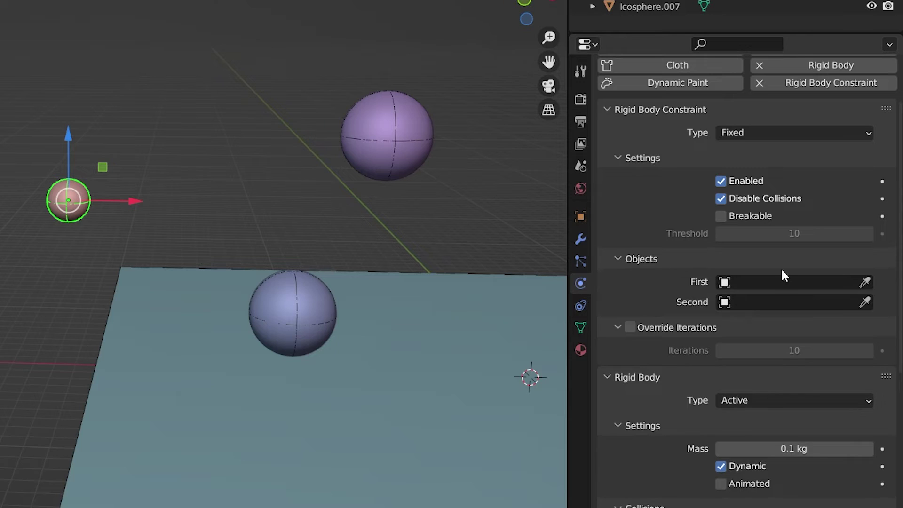
{"action": "left_click", "coordinate": [867, 283]}
{"action": "left_click", "coordinate": [76, 194]}
{"action": "left_click", "coordinate": [865, 302]}
{"action": "left_click", "coordinate": [319, 300]}
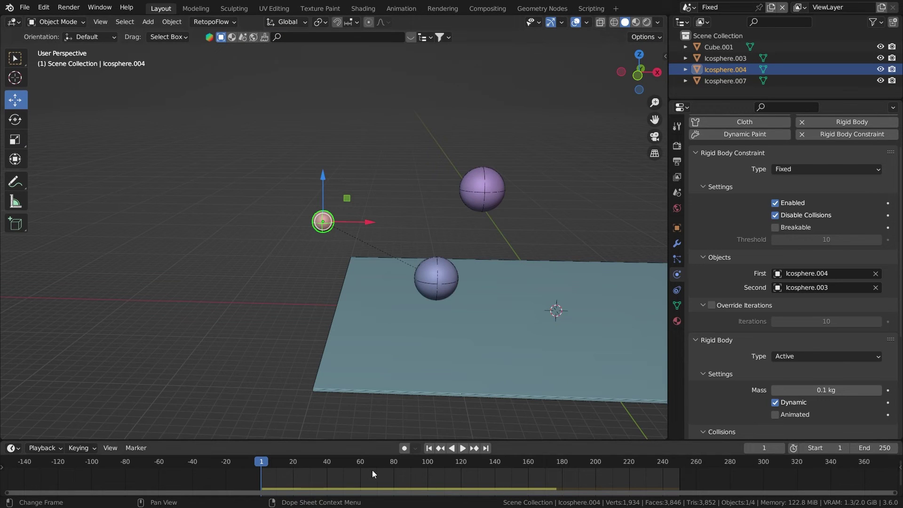
{"action": "left_click", "coordinate": [381, 465]}
{"action": "left_click", "coordinate": [430, 448]}
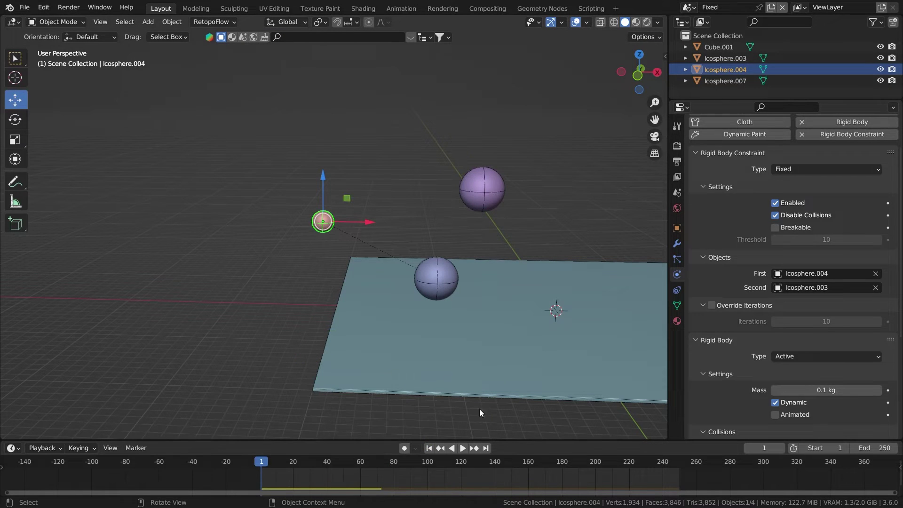
Save the file, play the simulation, then stop and rewind to frame one.
{"action": "key", "text": "ctrl+s"}
{"action": "left_click", "coordinate": [463, 447]}
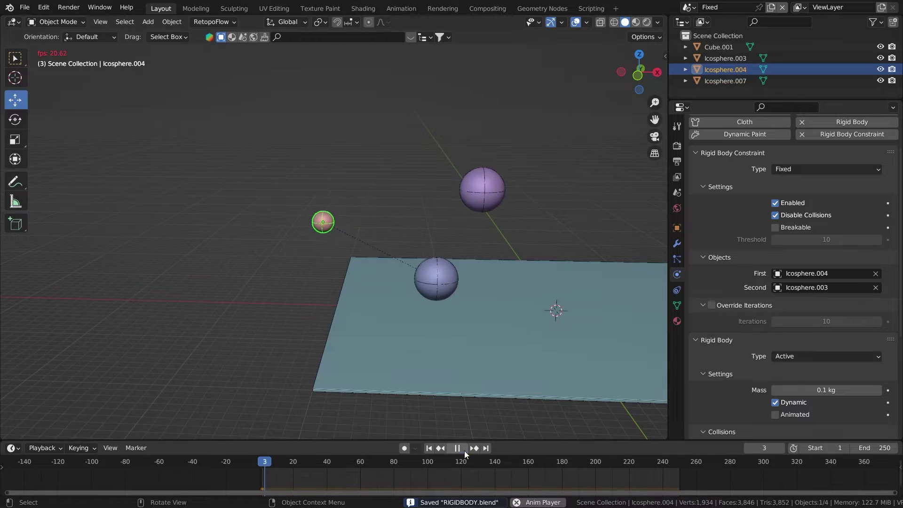
{"action": "mouse_move", "coordinate": [496, 372]}
{"action": "middle_mouse_down"}
{"action": "mouse_move", "coordinate": [500, 330]}
{"action": "mouse_move", "coordinate": [523, 295]}
{"action": "middle_mouse_up"}
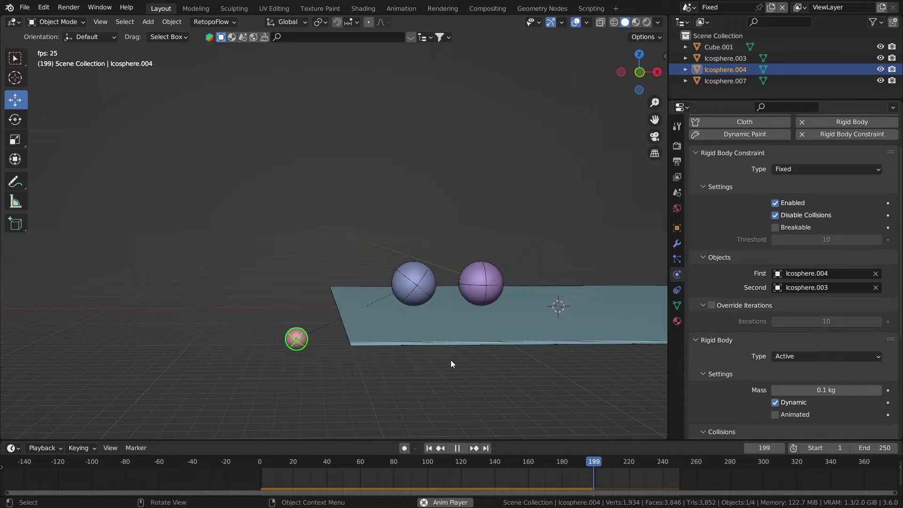
{"action": "key", "text": "space"}
{"action": "left_click", "coordinate": [428, 448]}
Snap the small sphere Icosphere.004 to the 3D cursor and zoom in on it.
{"action": "left_click", "coordinate": [436, 280]}
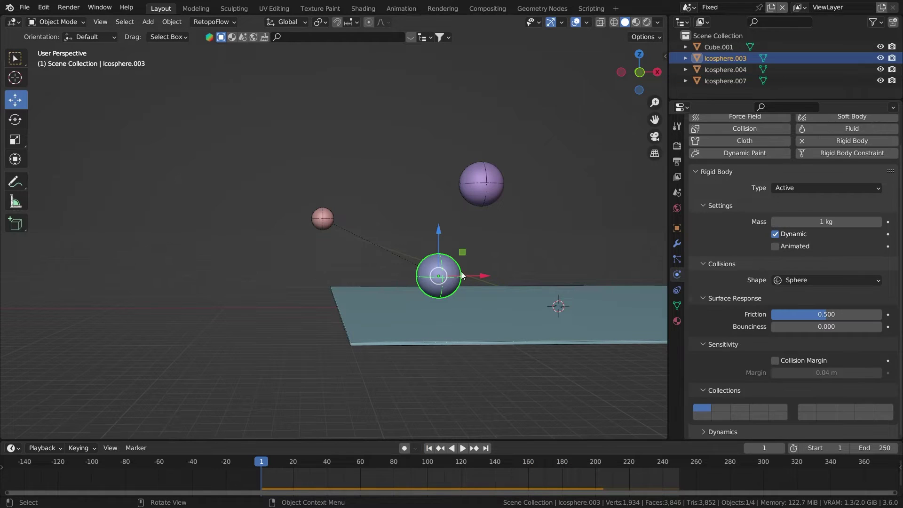
{"action": "left_click", "coordinate": [323, 218]}
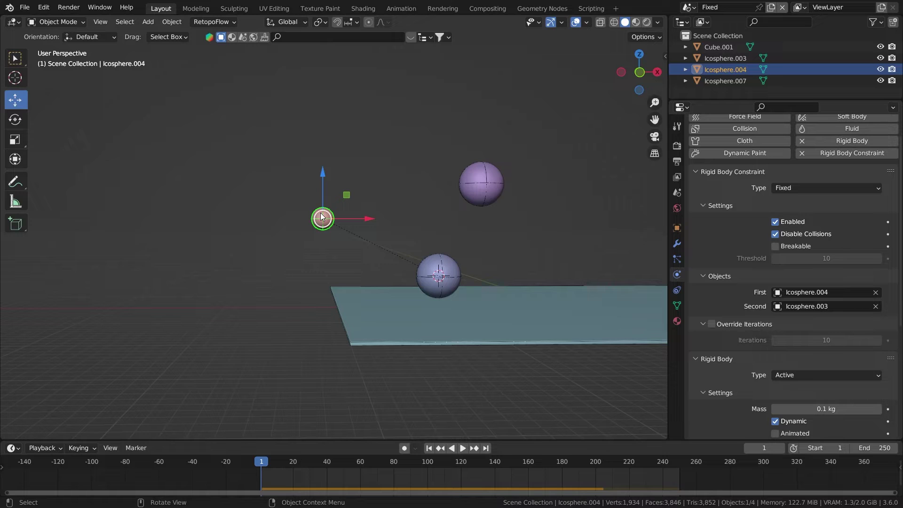
{"action": "key", "text": "shift+s"}
{"action": "left_click", "coordinate": [400, 172]}
{"action": "key", "text": "KP_Decimal"}
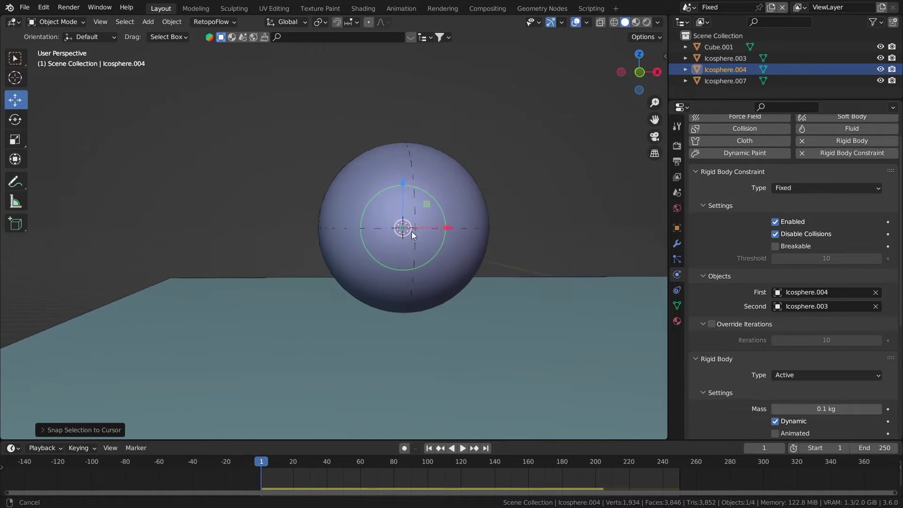
{"action": "left_click_drag", "start_coordinate": [360, 200], "coordinate": [412, 275]}
{"action": "scroll", "coordinate": [412, 274], "scroll_direction": "down", "scroll_amount": 3}
{"action": "scroll", "coordinate": [811, 316], "scroll_direction": "down", "scroll_amount": 3}
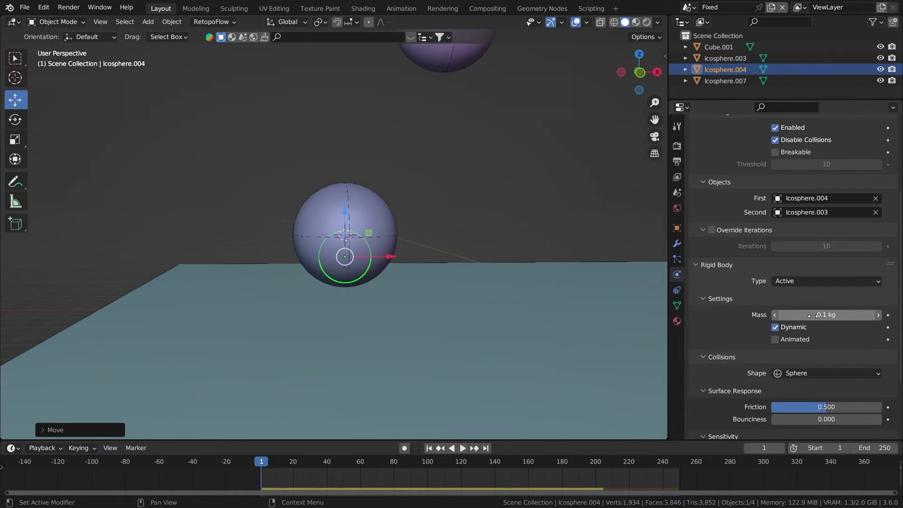
Set the small sphere's mass to 2 kg and replay the simulation.
{"action": "left_click", "coordinate": [818, 315]}
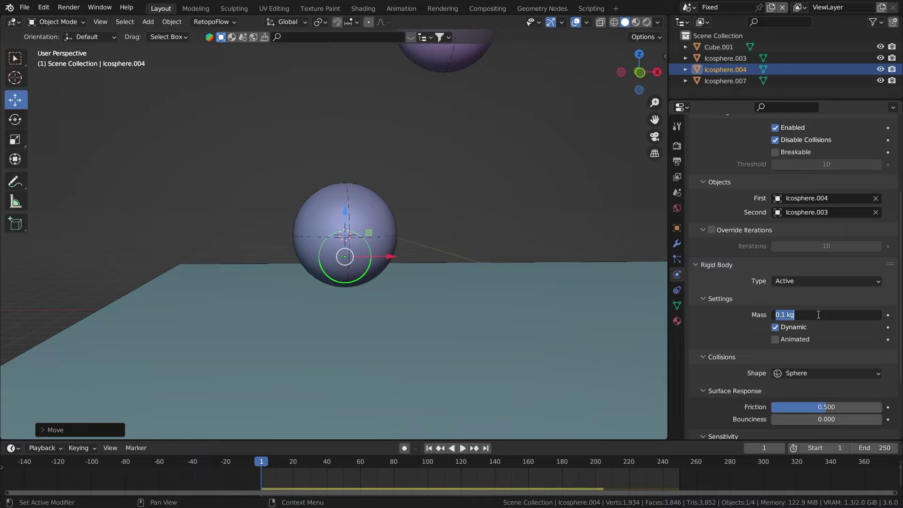
{"action": "type", "text": "2"}
{"action": "left_click", "coordinate": [725, 80]}
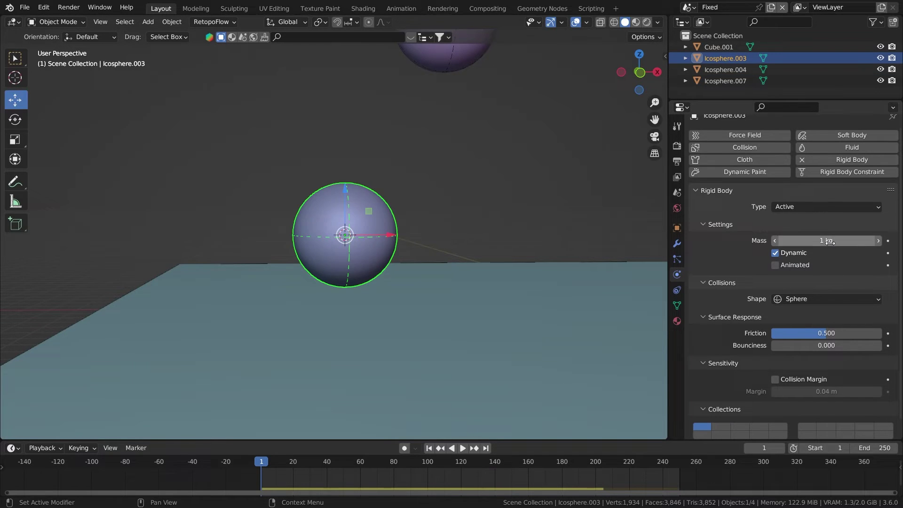
{"action": "mouse_move", "coordinate": [600, 256]}
{"action": "middle_mouse_down"}
{"action": "mouse_move", "coordinate": [416, 301]}
{"action": "mouse_move", "coordinate": [405, 272]}
{"action": "mouse_move", "coordinate": [421, 235]}
{"action": "middle_mouse_up"}
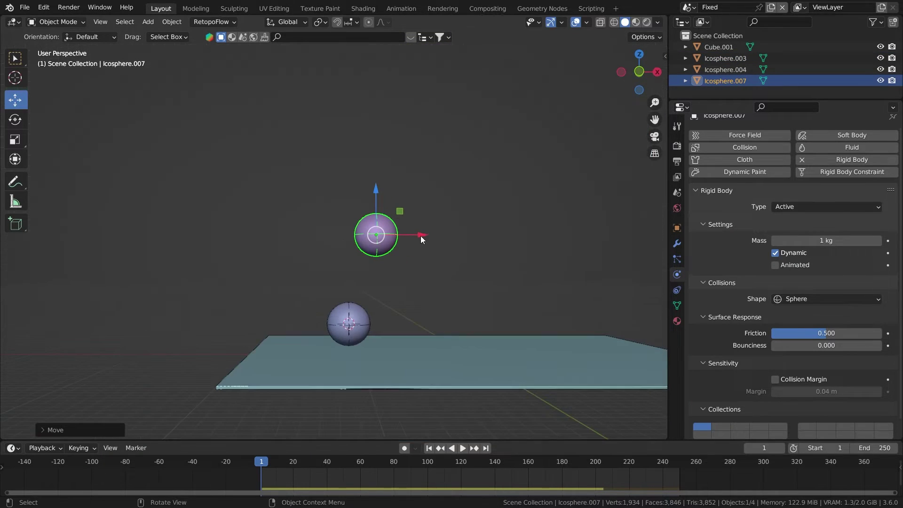
{"action": "key", "text": "space"}
{"action": "left_click", "coordinate": [353, 318]}
{"action": "scroll", "coordinate": [411, 327], "scroll_direction": "up", "scroll_amount": 3}
{"action": "mouse_move", "coordinate": [411, 327]}
{"action": "middle_mouse_down"}
{"action": "mouse_move", "coordinate": [396, 342]}
{"action": "mouse_move", "coordinate": [401, 331]}
{"action": "mouse_move", "coordinate": [411, 355]}
{"action": "mouse_move", "coordinate": [435, 345]}
{"action": "middle_mouse_up"}
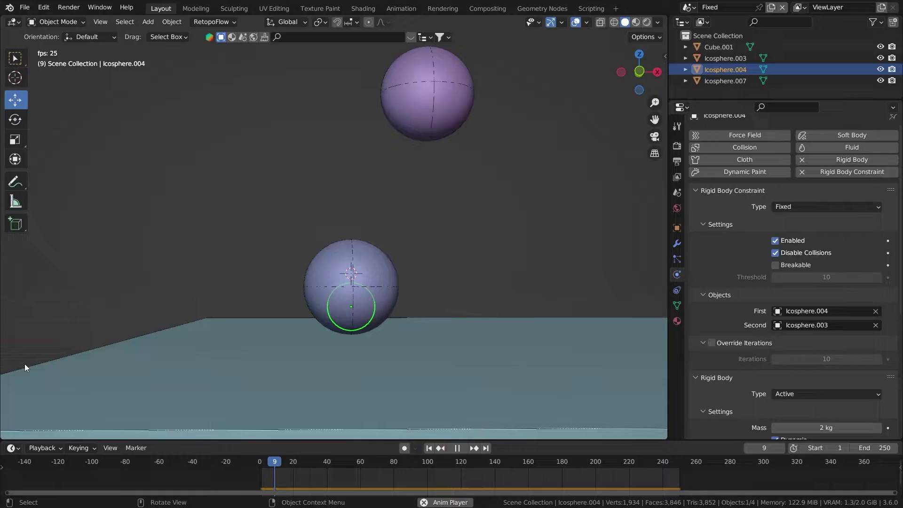
Raise the constraint empty Empty.002 along the Z axis.
{"action": "left_click", "coordinate": [877, 207]}
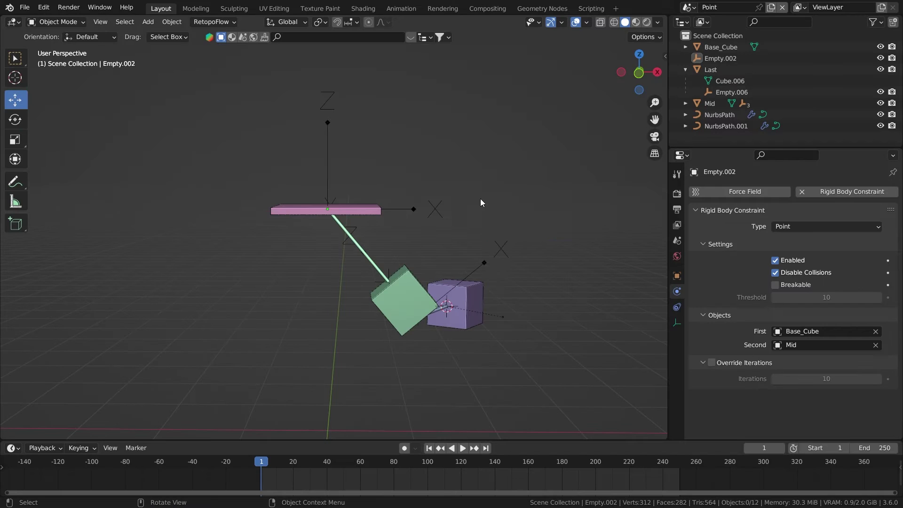
{"action": "left_click", "coordinate": [417, 207]}
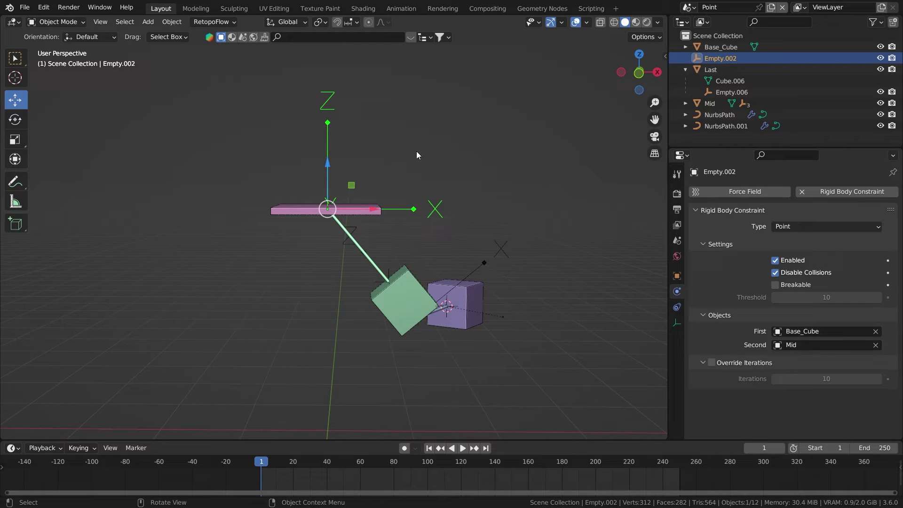
{"action": "key", "text": "g"}
{"action": "key", "text": "z"}
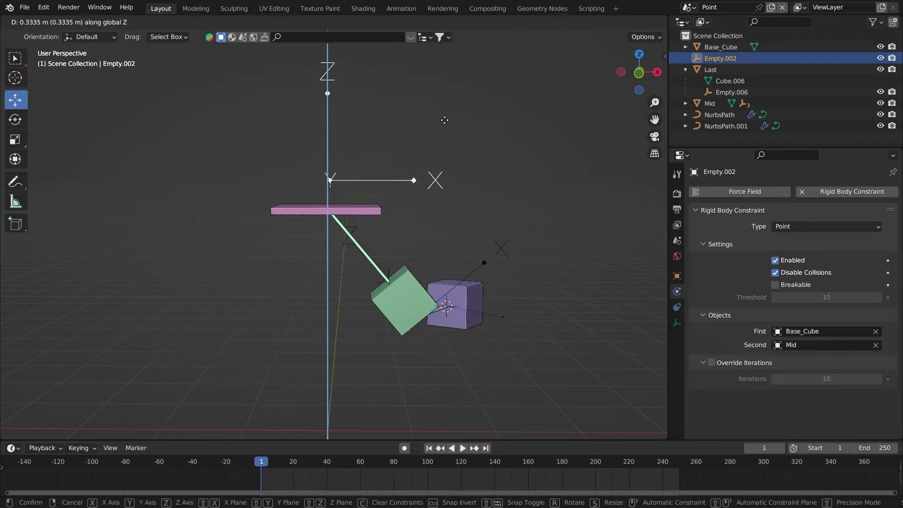
{"action": "left_click", "coordinate": [444, 159]}
{"action": "mouse_move", "coordinate": [449, 138]}
{"action": "middle_mouse_down"}
{"action": "mouse_move", "coordinate": [433, 168]}
{"action": "mouse_move", "coordinate": [437, 152]}
{"action": "middle_mouse_up"}
{"action": "key", "text": "g"}
{"action": "key", "text": "z"}
Try moving Base_Cube vertically, then cancel and undo the change.
{"action": "key", "text": "Escape"}
{"action": "left_click", "coordinate": [721, 47]}
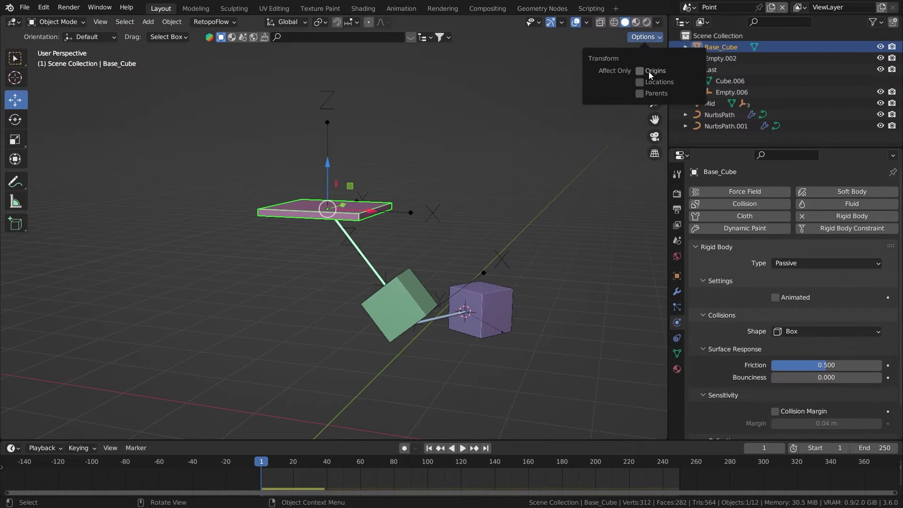
{"action": "key", "text": "g"}
{"action": "key", "text": "z"}
{"action": "key", "text": "Escape"}
{"action": "key", "text": "ctrl+z"}
{"action": "left_click", "coordinate": [462, 447]}
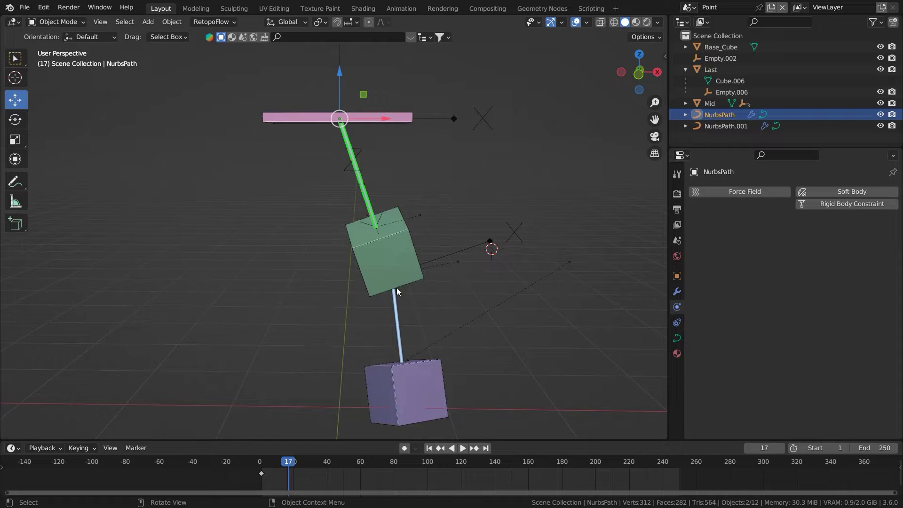
Inspect the lower rod and empty Empty.006, then play the point-constraint simulation.
{"action": "left_click", "coordinate": [398, 323]}
{"action": "mouse_move", "coordinate": [398, 323]}
{"action": "middle_mouse_down"}
{"action": "mouse_move", "coordinate": [408, 317]}
{"action": "mouse_move", "coordinate": [379, 311]}
{"action": "mouse_move", "coordinate": [425, 288]}
{"action": "middle_mouse_up"}
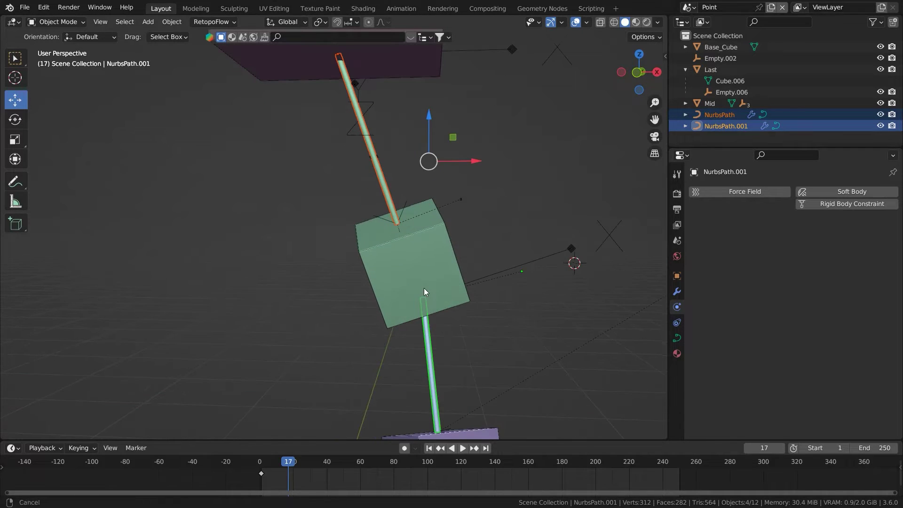
{"action": "left_click", "coordinate": [406, 204]}
{"action": "key", "text": "g"}
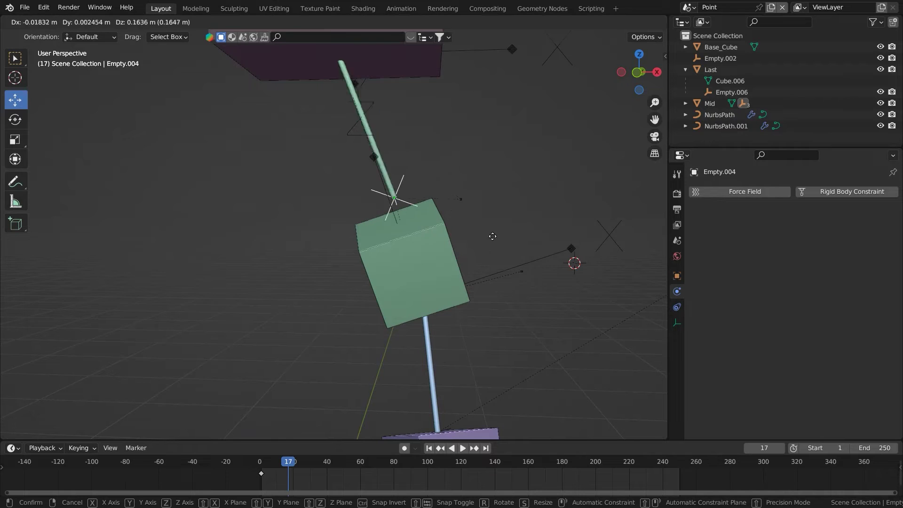
{"action": "left_click", "coordinate": [731, 92]}
{"action": "left_click_drag", "start_coordinate": [880, 114], "coordinate": [883, 134]}
{"action": "key", "text": "space"}
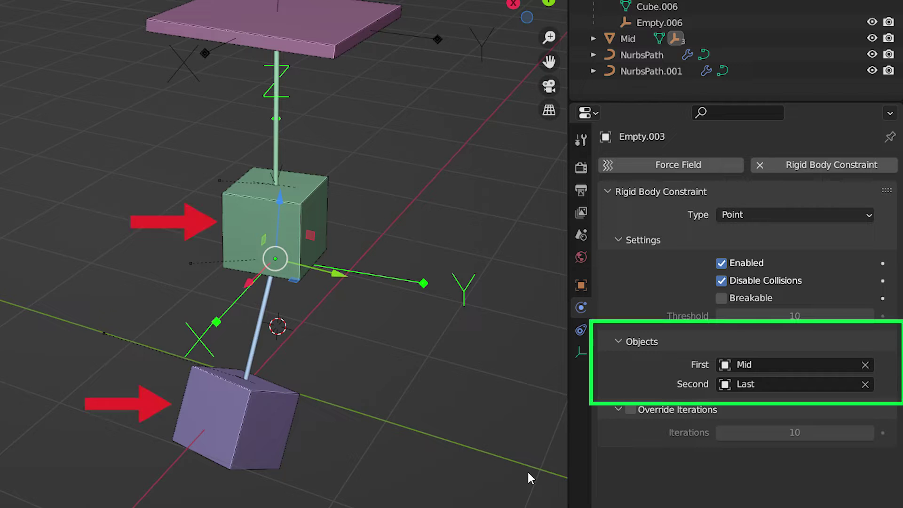
Play the simulation, then rotate the purple cube -78° about its local Y axis.
{"action": "left_click", "coordinate": [457, 450]}
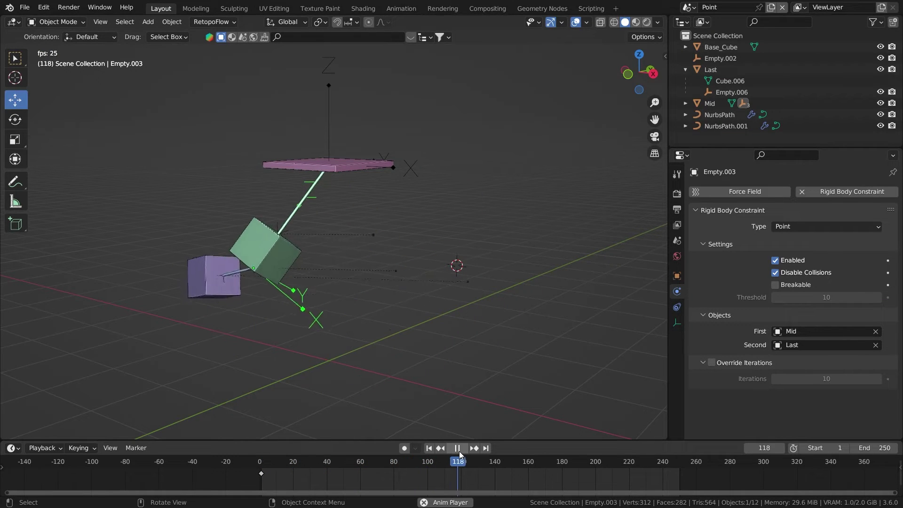
{"action": "key", "text": "r"}
{"action": "key", "text": "y"}
{"action": "key", "text": "y"}
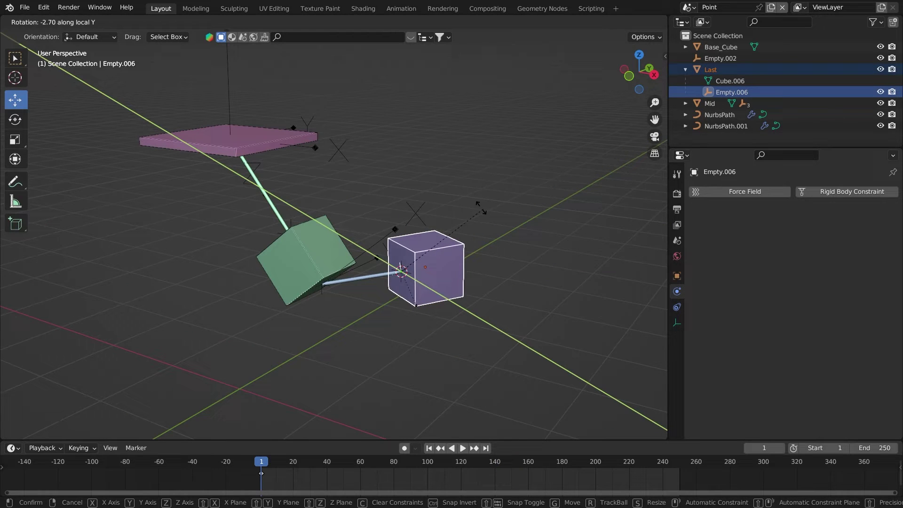
{"action": "left_click", "coordinate": [370, 199]}
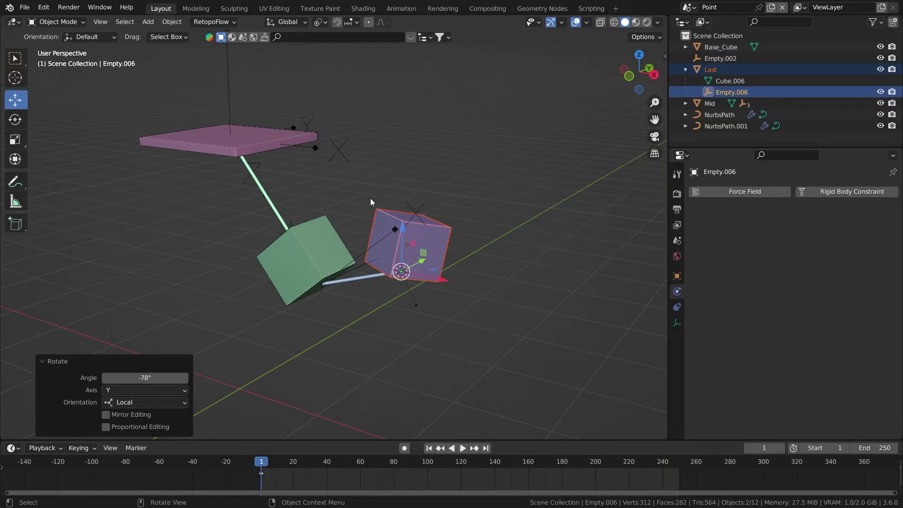
Replay the swing with the tilted cube, stopping at frame 95, and orbit around it.
{"action": "mouse_move", "coordinate": [459, 289]}
{"action": "middle_mouse_down"}
{"action": "mouse_move", "coordinate": [483, 265]}
{"action": "mouse_move", "coordinate": [469, 273]}
{"action": "middle_mouse_up"}
{"action": "left_click", "coordinate": [463, 449]}
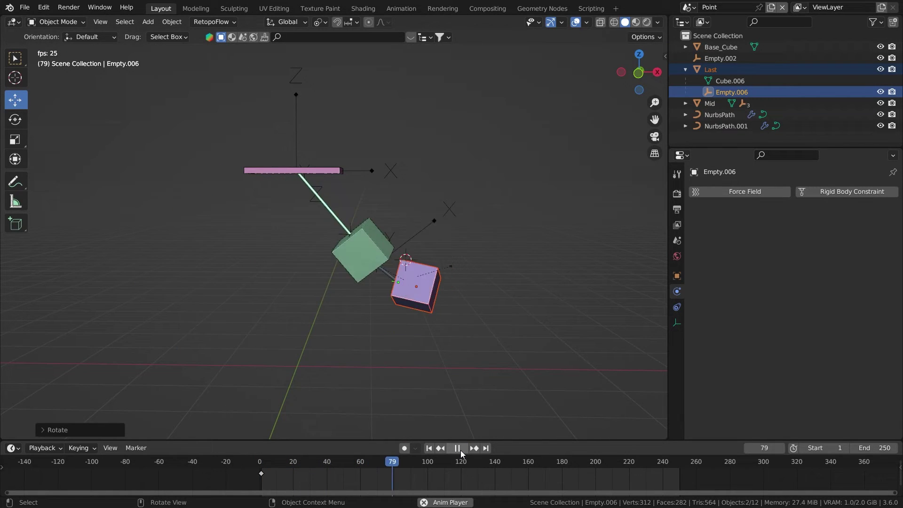
{"action": "left_click", "coordinate": [461, 450]}
{"action": "middle_click_drag", "start_coordinate": [295, 295], "coordinate": [436, 296]}
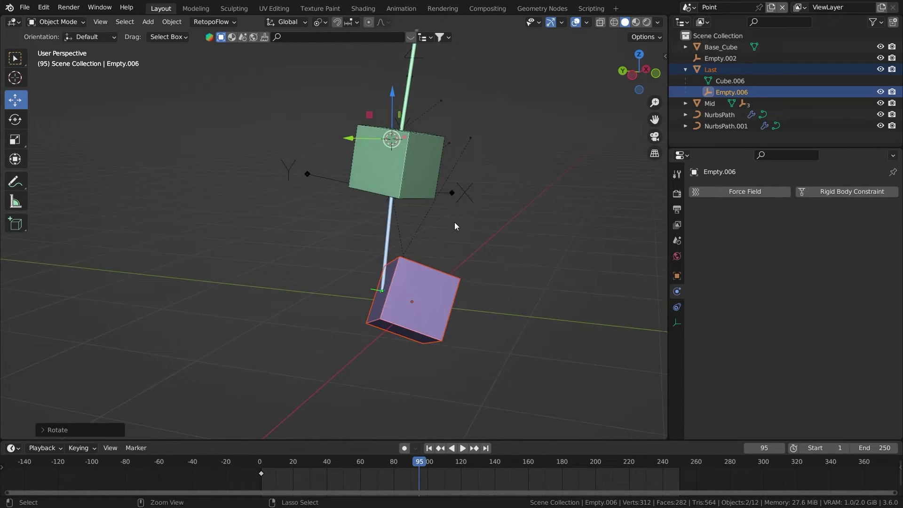
{"action": "middle_click_drag", "start_coordinate": [436, 297], "coordinate": [457, 231]}
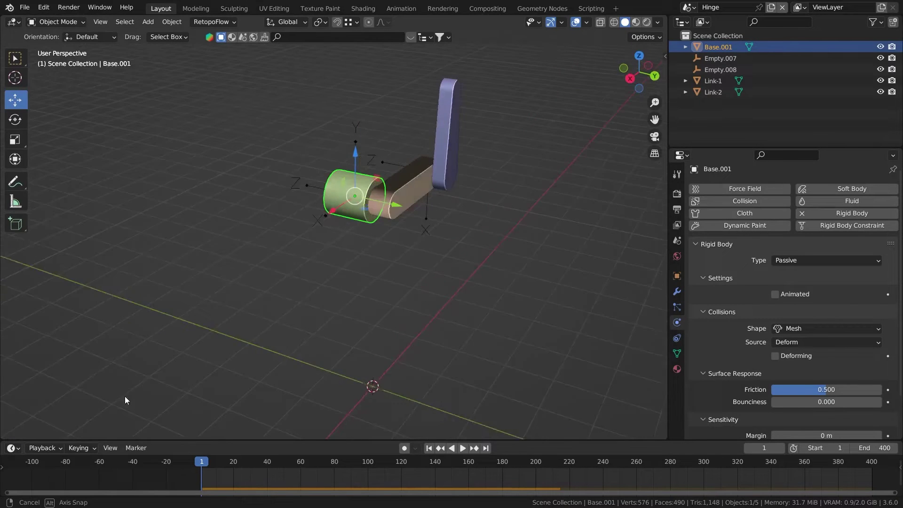
Orbit around the hinge assembly and switch to wireframe display.
{"action": "middle_click_drag", "start_coordinate": [125, 395], "coordinate": [9, 392]}
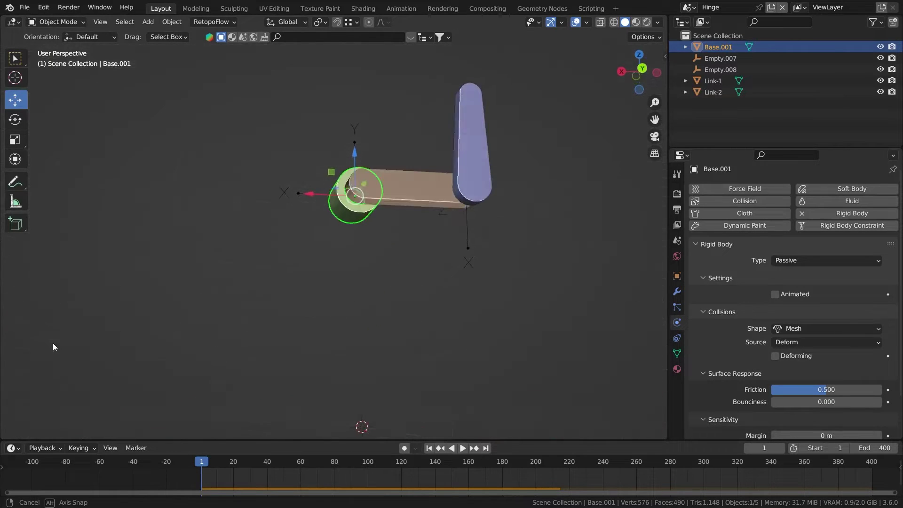
{"action": "mouse_move", "coordinate": [9, 393]}
{"action": "middle_mouse_down"}
{"action": "mouse_move", "coordinate": [295, 329]}
{"action": "mouse_move", "coordinate": [380, 286]}
{"action": "mouse_move", "coordinate": [376, 311]}
{"action": "mouse_move", "coordinate": [478, 323]}
{"action": "middle_mouse_up"}
{"action": "key", "text": "shift+z"}
{"action": "mouse_move", "coordinate": [494, 364]}
{"action": "middle_mouse_down"}
{"action": "mouse_move", "coordinate": [472, 308]}
{"action": "mouse_move", "coordinate": [491, 357]}
{"action": "middle_mouse_up"}
Inspect Link-1, Empty.008, Link-2 and Base.001, then return to solid shading.
{"action": "left_click", "coordinate": [406, 332]}
{"action": "left_click", "coordinate": [490, 323]}
{"action": "left_click", "coordinate": [414, 353]}
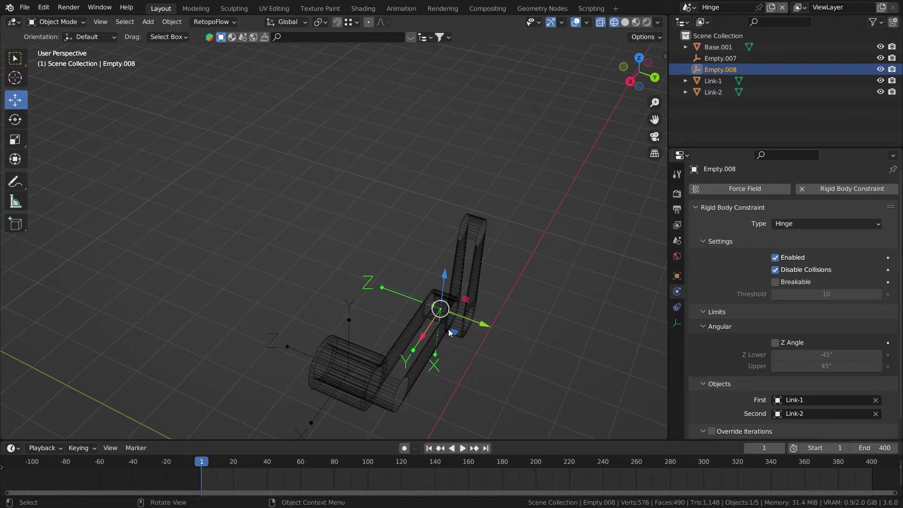
{"action": "left_click", "coordinate": [467, 284]}
{"action": "left_click", "coordinate": [419, 372]}
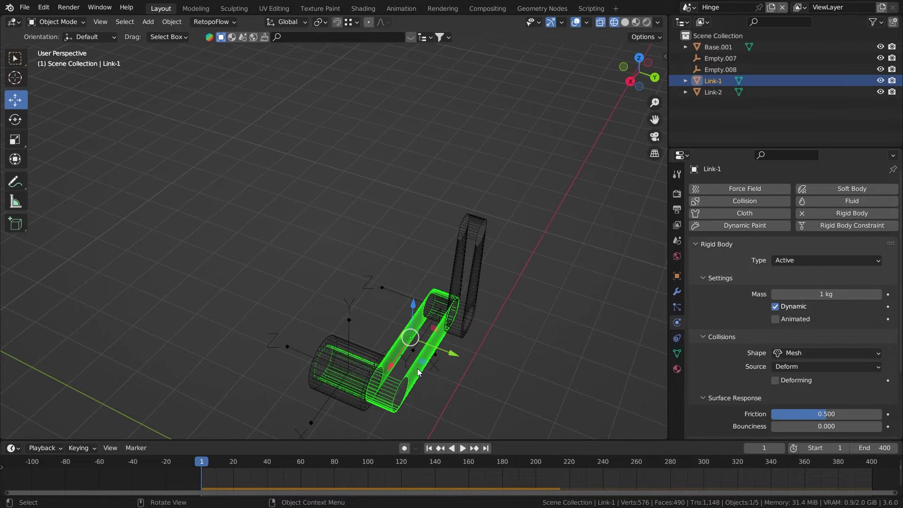
{"action": "left_click", "coordinate": [340, 388]}
{"action": "key", "text": "z"}
{"action": "left_click", "coordinate": [593, 345]}
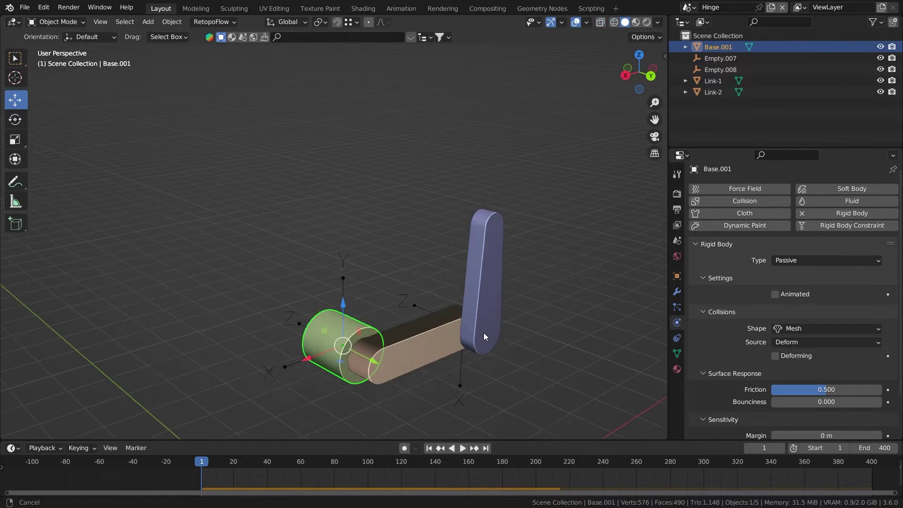
{"action": "middle_click_drag", "start_coordinate": [483, 332], "coordinate": [455, 322]}
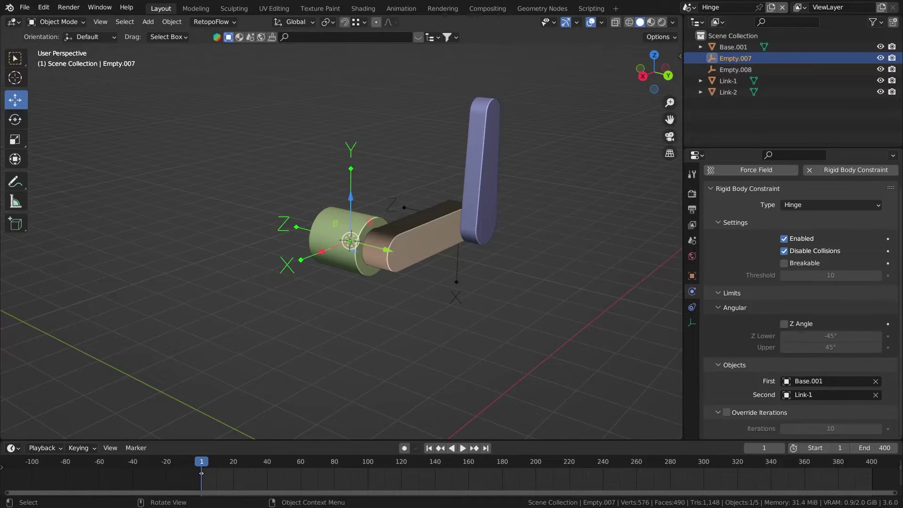
Play the hinge, enable its Z Angle limit, replay, and set Z Lower to -45°.
{"action": "middle_click_drag", "start_coordinate": [482, 293], "coordinate": [509, 376]}
{"action": "left_click", "coordinate": [464, 447]}
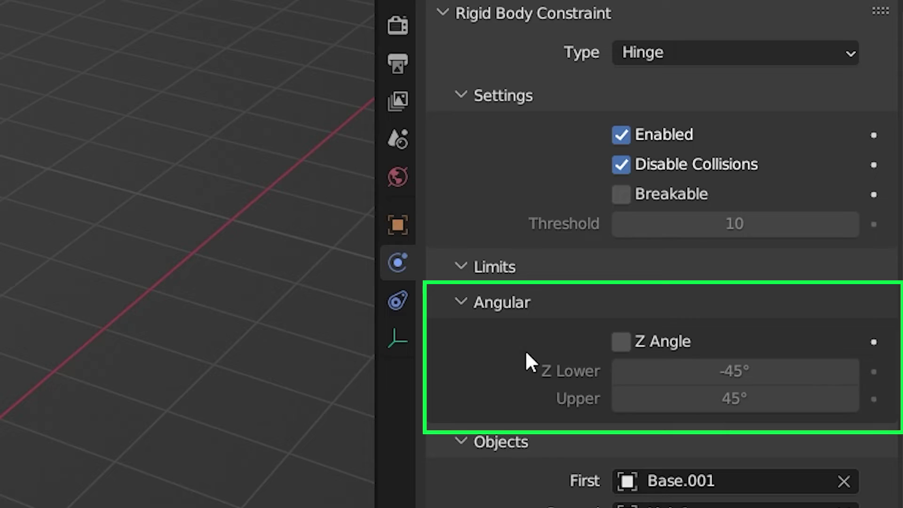
{"action": "left_click", "coordinate": [668, 329]}
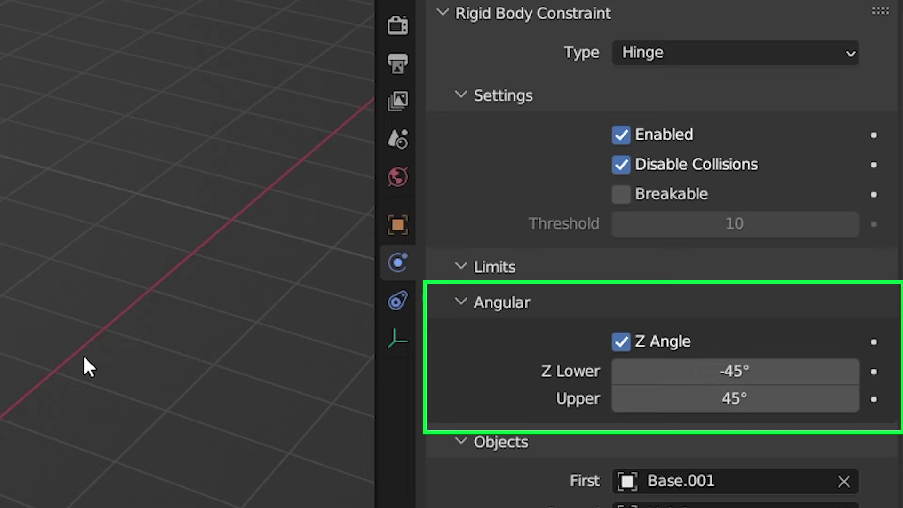
{"action": "left_click", "coordinate": [459, 449]}
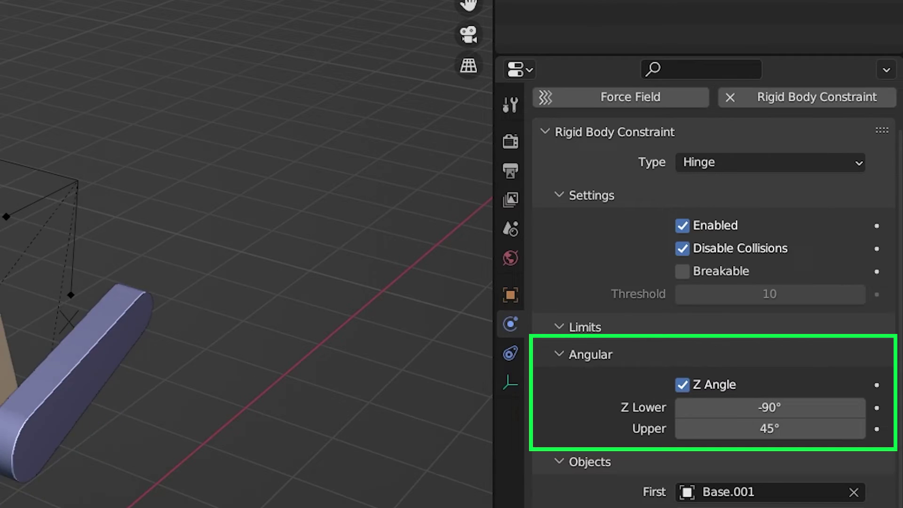
{"action": "left_click", "coordinate": [741, 407]}
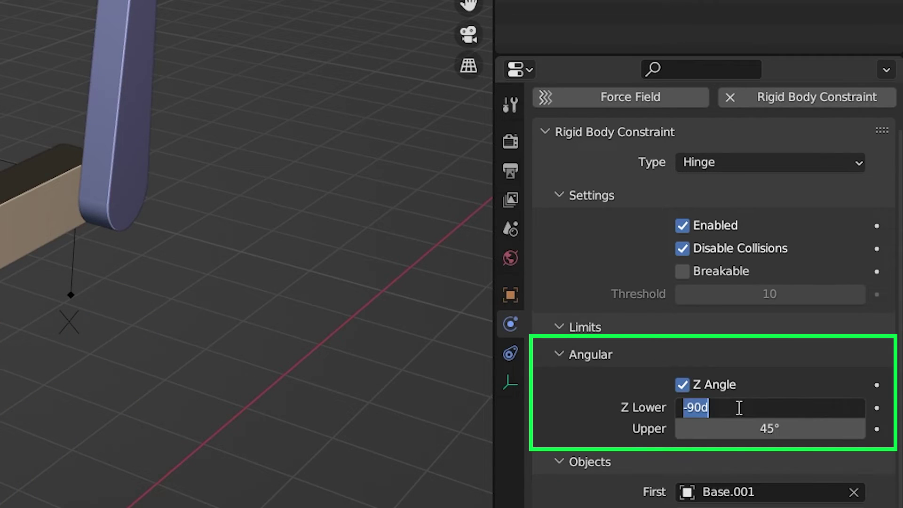
{"action": "type", "text": "-45"}
{"action": "key", "text": "Return"}
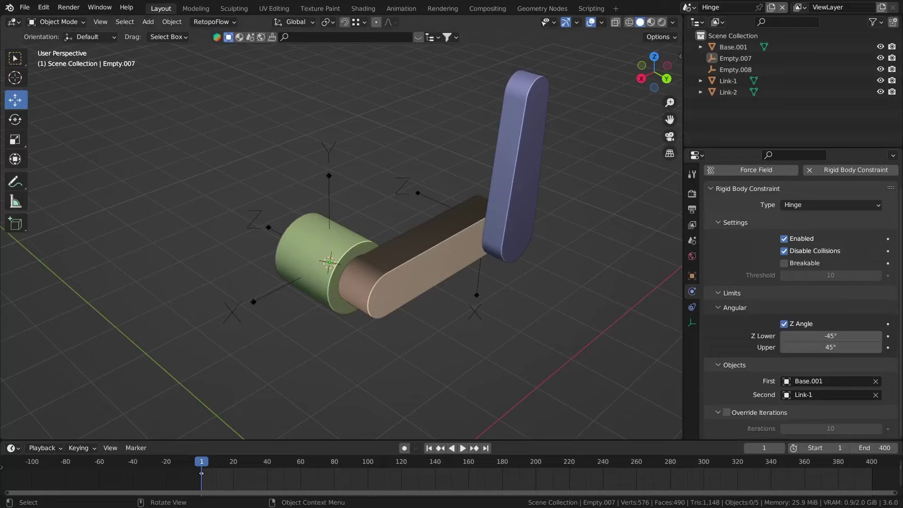
Rotate hinge empty Empty.007 180° about Z and test the two-hinge simulation.
{"action": "left_click", "coordinate": [330, 182]}
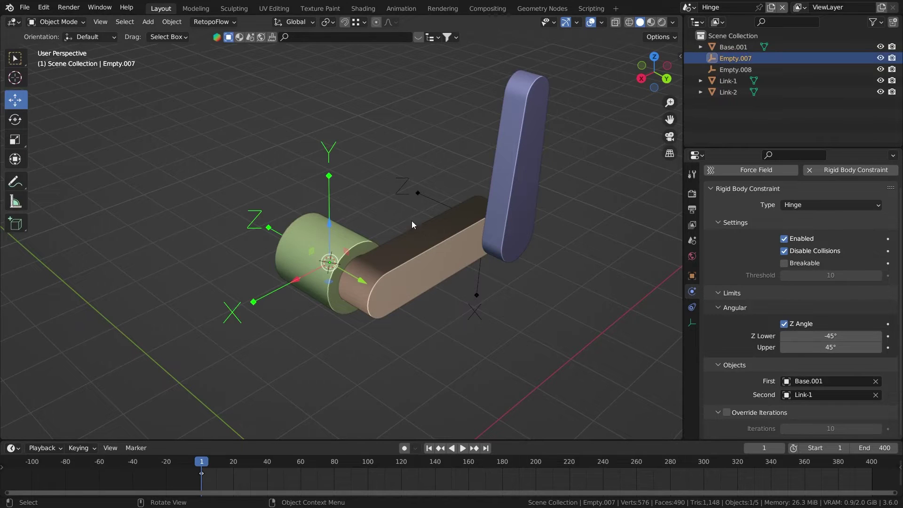
{"action": "key", "text": "r"}
{"action": "key", "text": "z"}
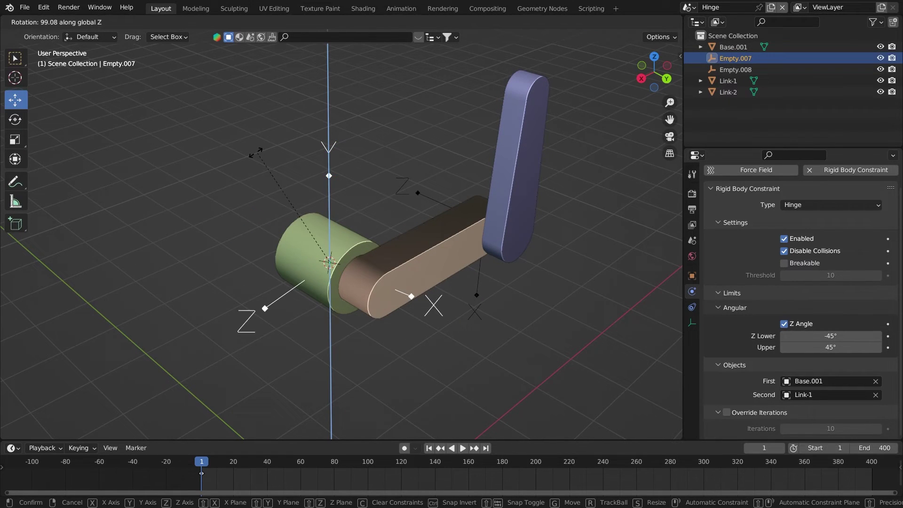
{"action": "type", "text": "180"}
{"action": "key", "text": "Return"}
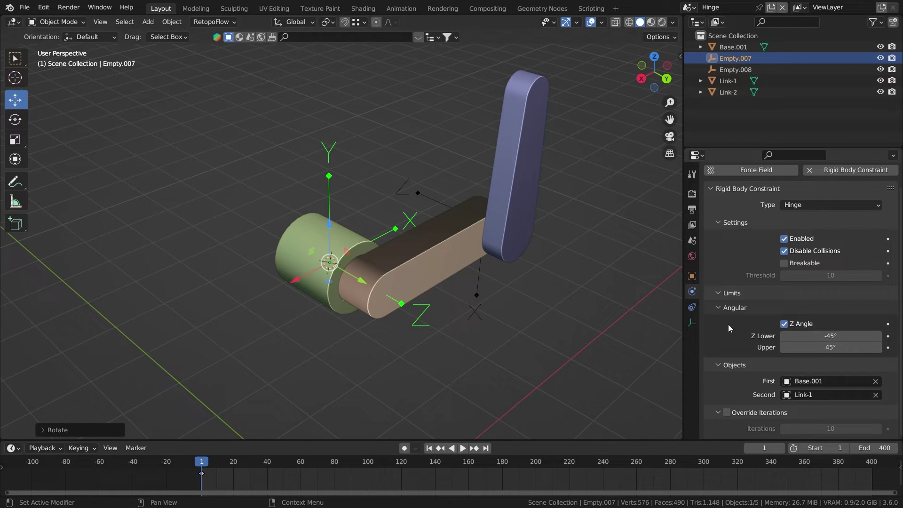
{"action": "key", "text": "space"}
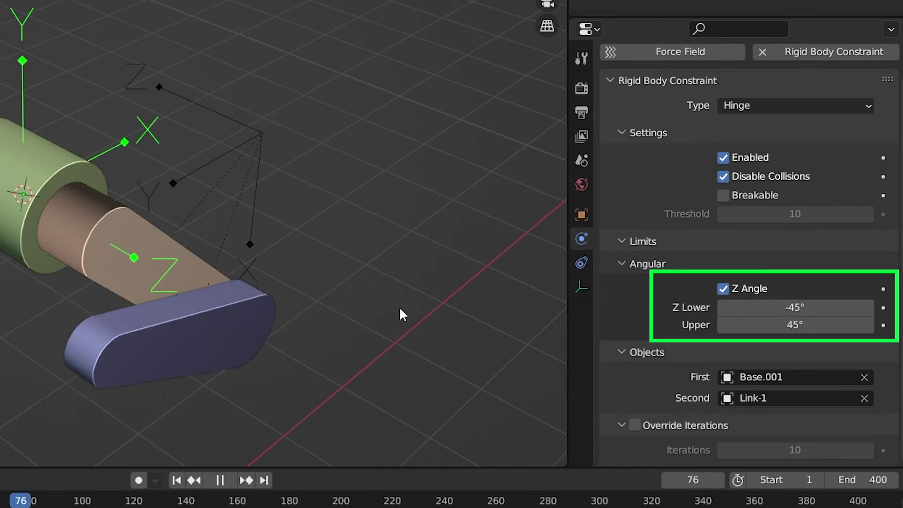
{"action": "key", "text": "space"}
{"action": "left_click", "coordinate": [177, 481]}
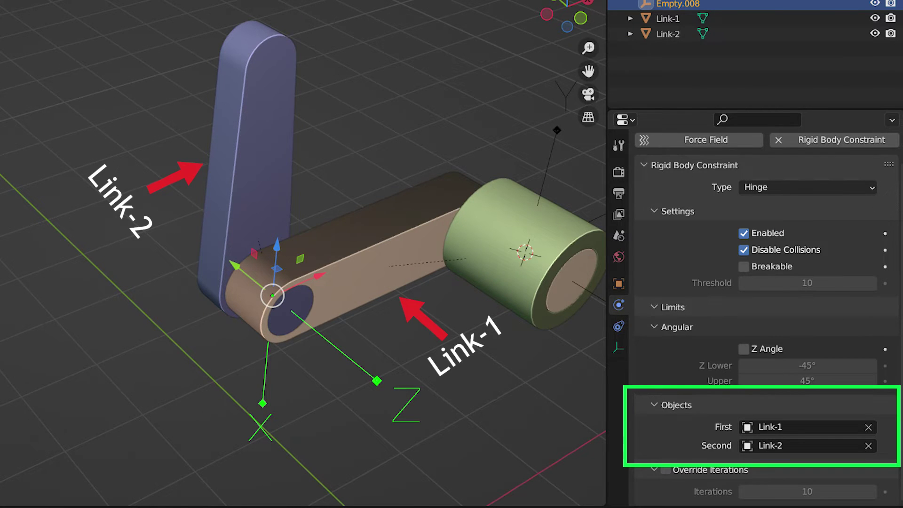
{"action": "left_click", "coordinate": [464, 450]}
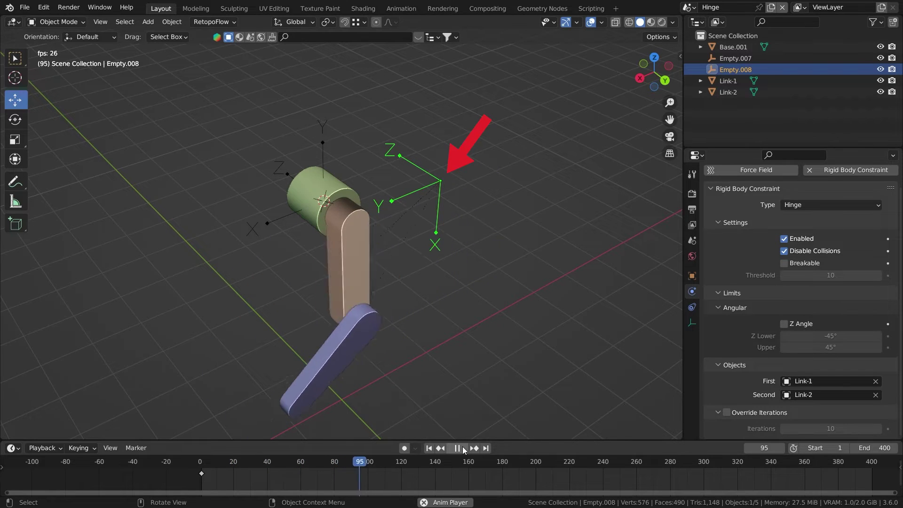
{"action": "left_click", "coordinate": [463, 450]}
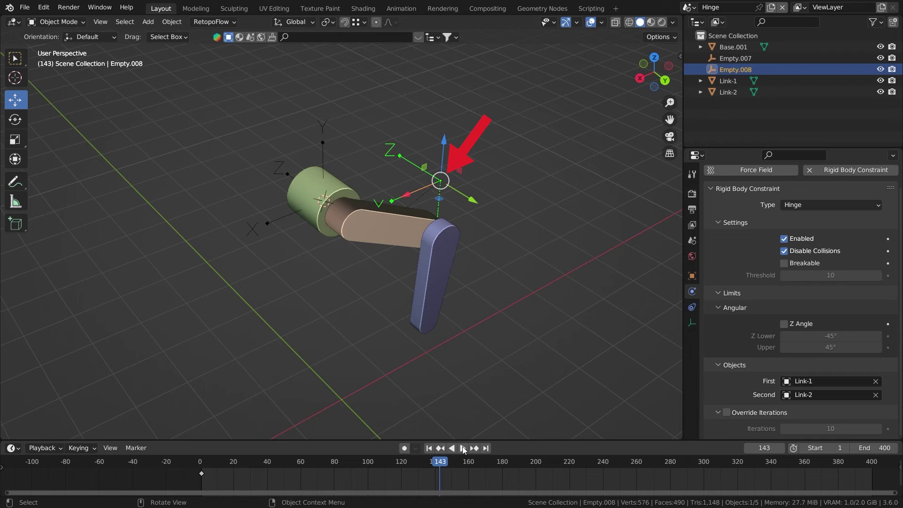
{"action": "left_click", "coordinate": [429, 448]}
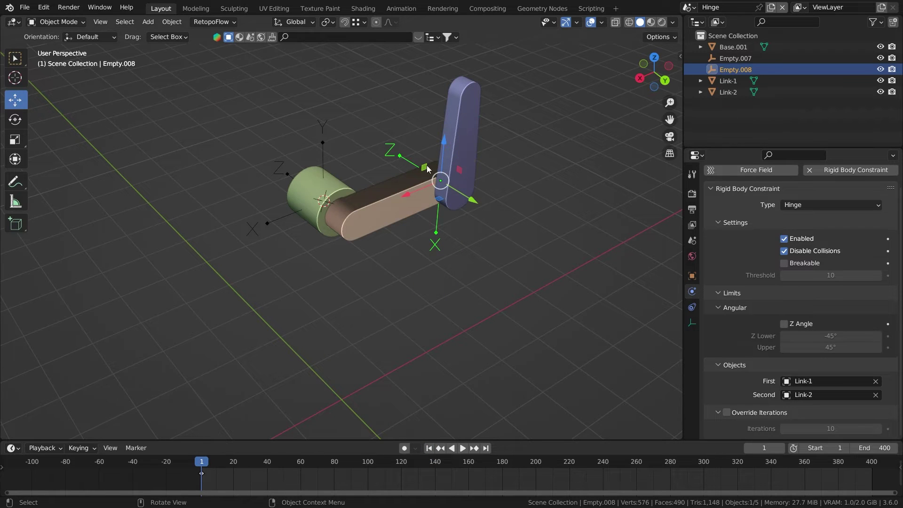
Parent Empty.008 to Link-1 as Object, then play the hinge simulation.
{"action": "left_click", "coordinate": [403, 156]}
{"action": "left_click", "coordinate": [416, 187]}
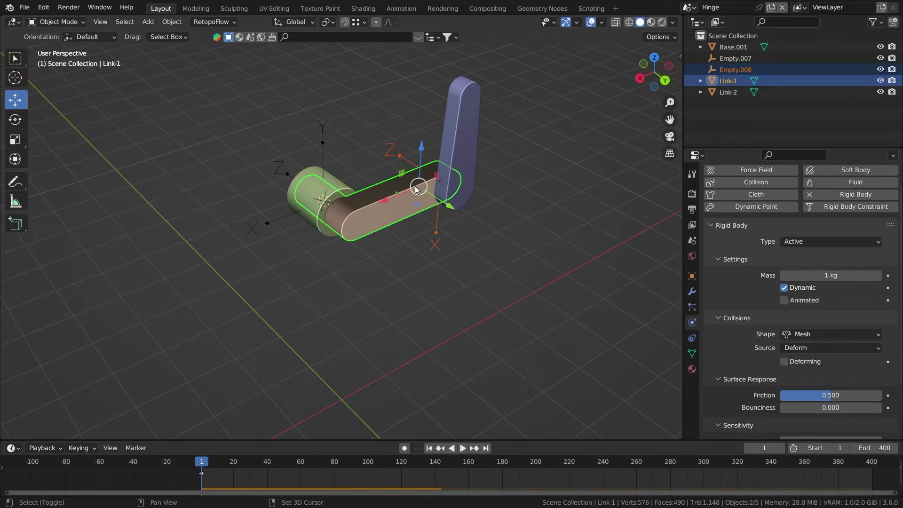
{"action": "key", "text": "ctrl+p"}
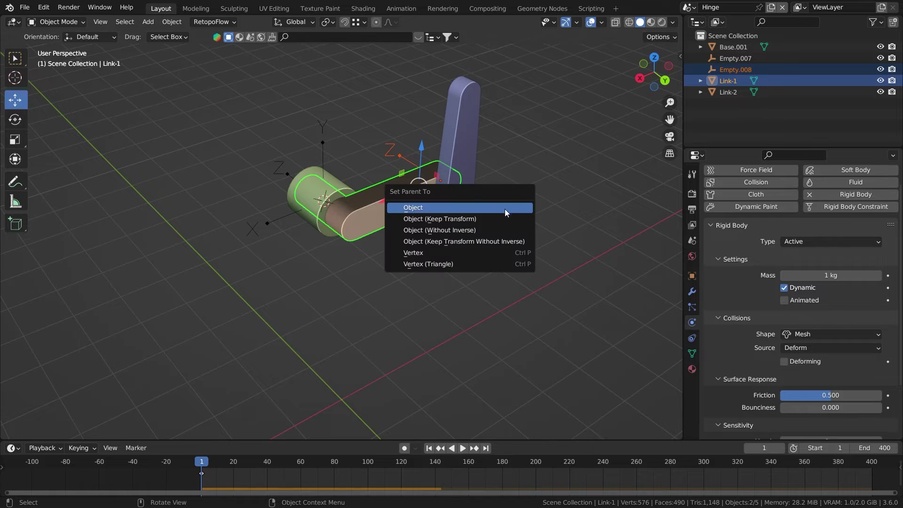
{"action": "left_click", "coordinate": [486, 223]}
{"action": "left_click", "coordinate": [435, 176]}
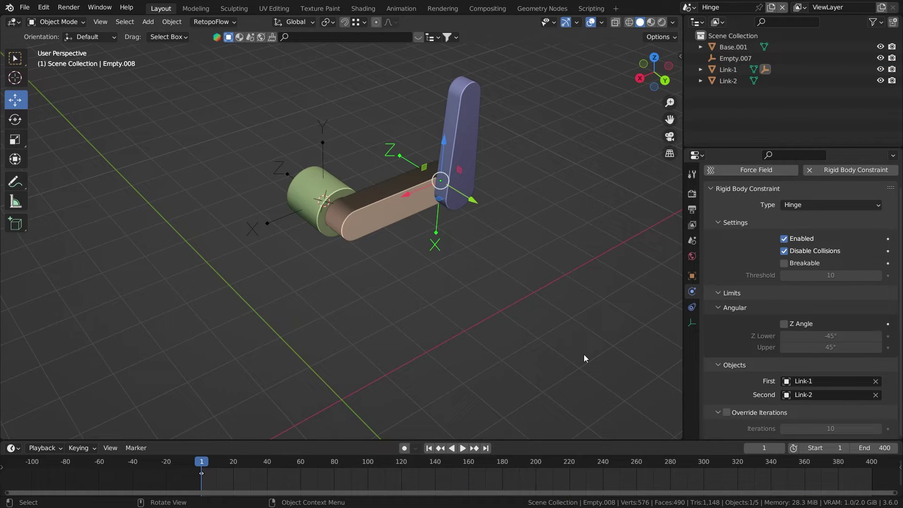
{"action": "key", "text": "space"}
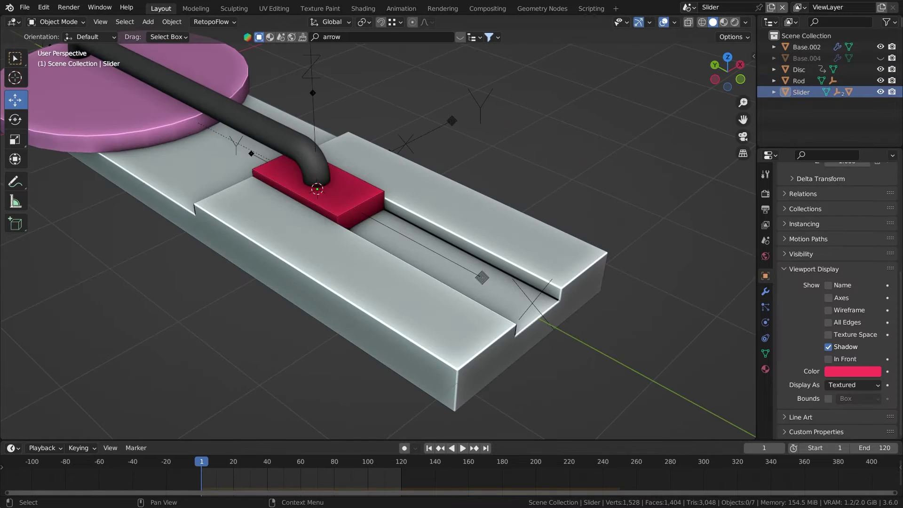
Toggle visibility of the red Slider block and the Base.004 track, then play the slider simulation.
{"action": "left_click", "coordinate": [880, 92]}
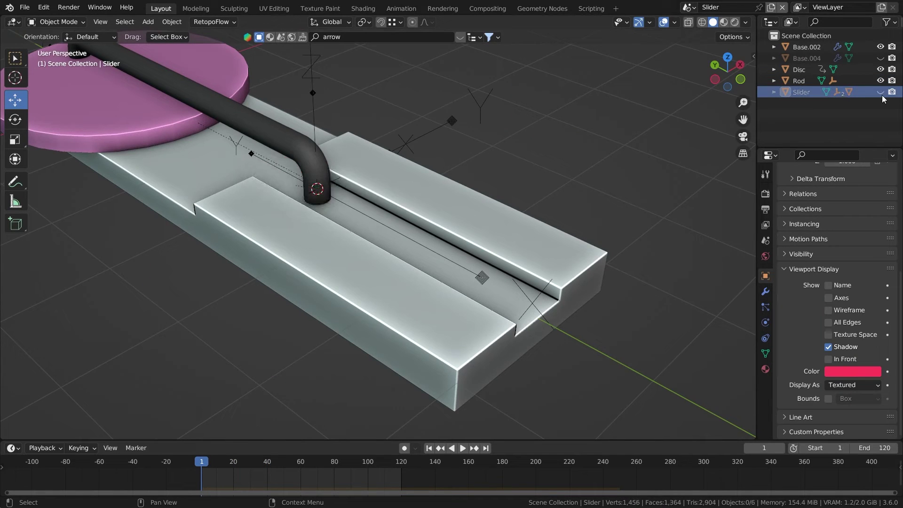
{"action": "left_click", "coordinate": [880, 92]}
{"action": "left_click", "coordinate": [880, 92]}
{"action": "left_click", "coordinate": [880, 58]}
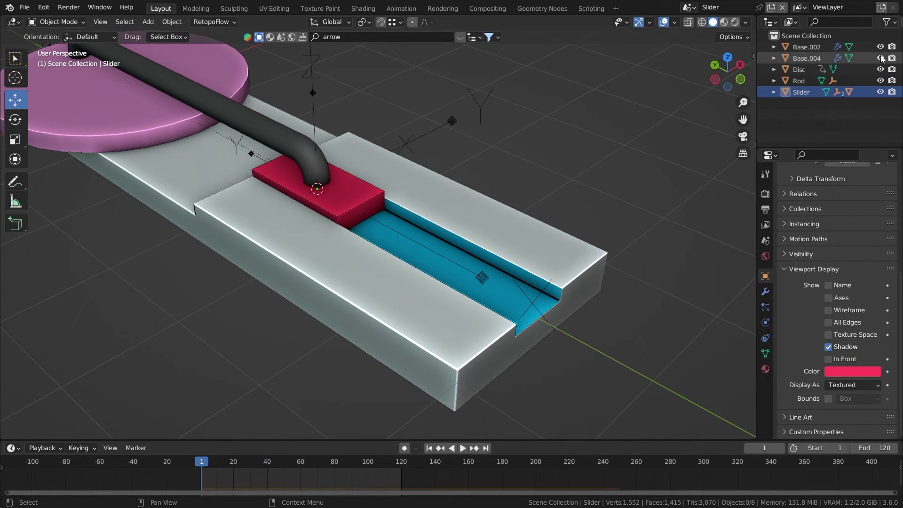
{"action": "left_click", "coordinate": [880, 58]}
{"action": "left_click", "coordinate": [880, 58]}
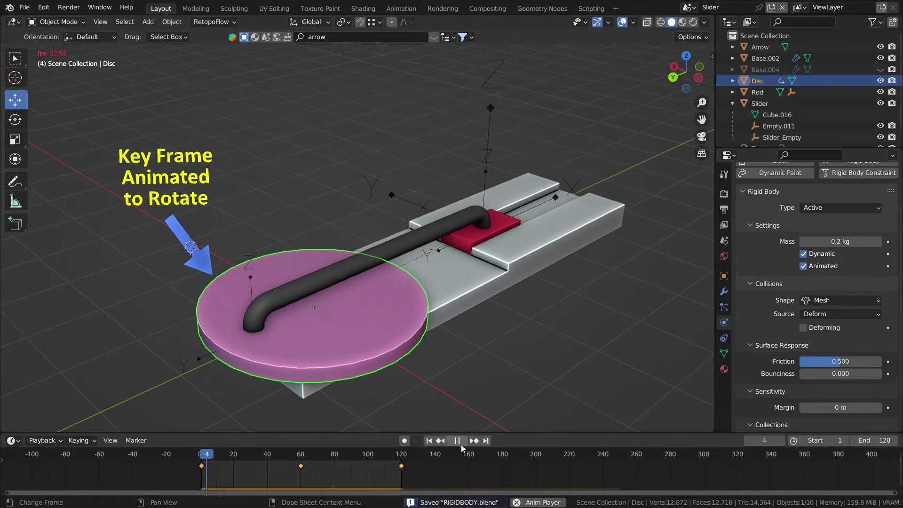
{"action": "left_click", "coordinate": [460, 445]}
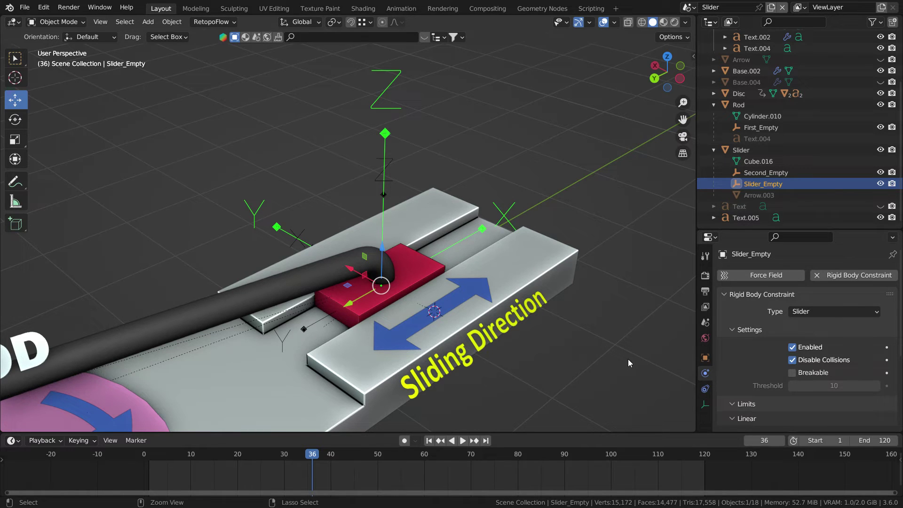
{"action": "scroll", "coordinate": [628, 359], "scroll_direction": "down", "scroll_amount": 1}
Start moving Slider_Empty and cancel, add the Slider block as active, and bring up Ctrl+P parenting.
{"action": "key", "text": "g"}
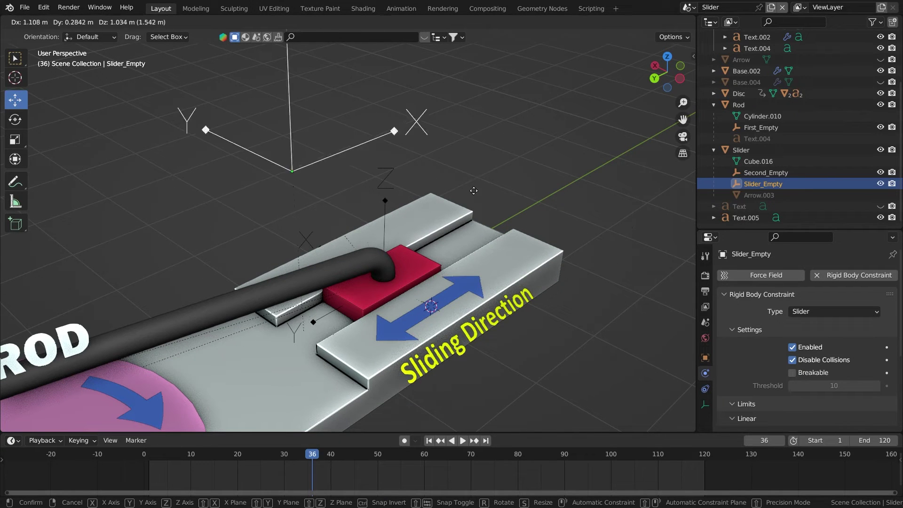
{"action": "right_click", "coordinate": [589, 238]}
{"action": "left_click", "coordinate": [396, 269], "text": "shift"}
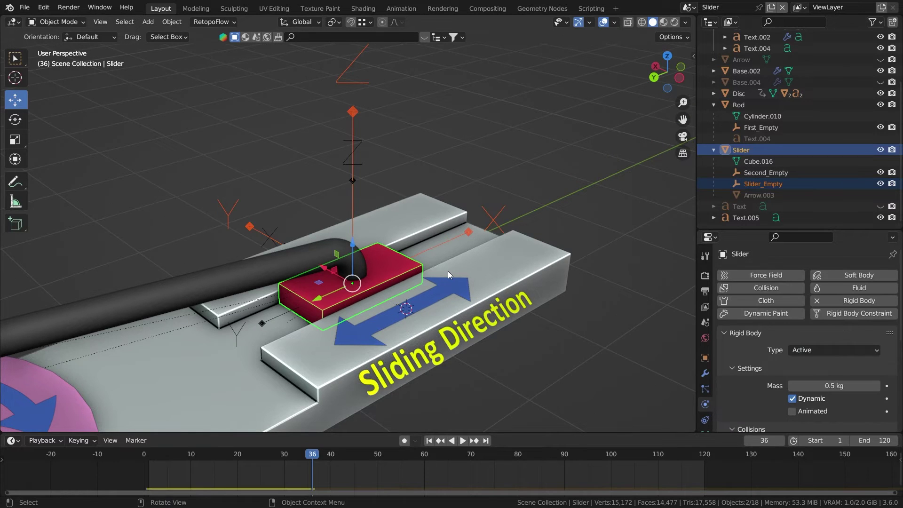
{"action": "key", "text": "ctrl+p"}
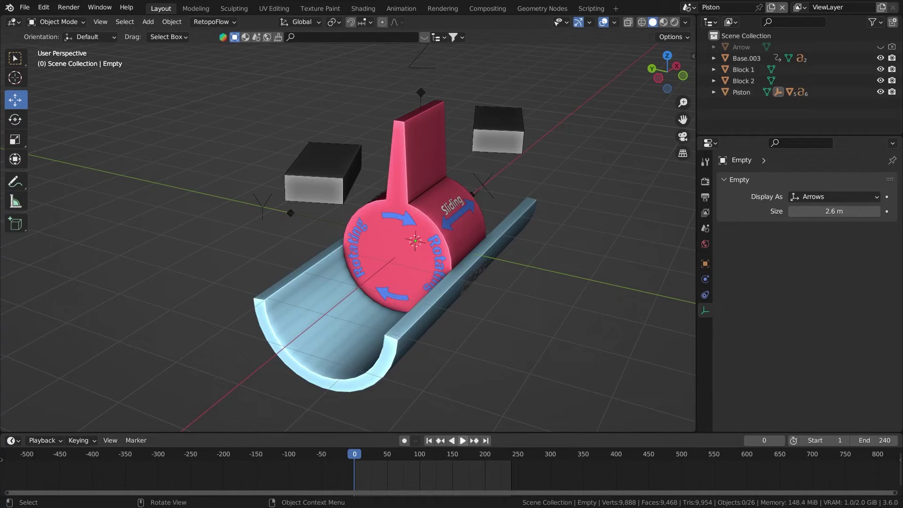
Play the Piston scene's simulation of the piston sliding and twisting along its base.
{"action": "left_click", "coordinate": [463, 441]}
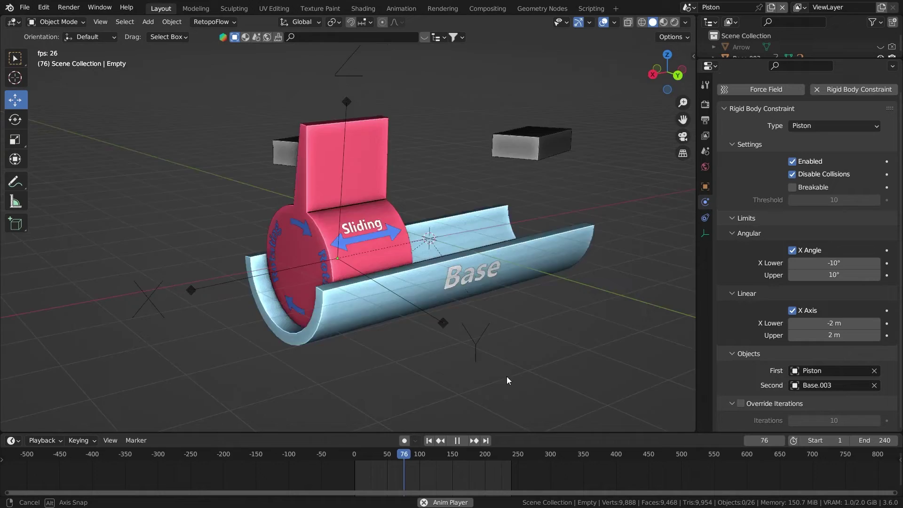
Uncheck the piston's Angular X limit, keep its ±2 m Linear X limit, and replay it.
{"action": "mouse_move", "coordinate": [507, 376]}
{"action": "middle_mouse_down"}
{"action": "mouse_move", "coordinate": [294, 367]}
{"action": "mouse_move", "coordinate": [504, 370]}
{"action": "mouse_move", "coordinate": [525, 381]}
{"action": "middle_mouse_up"}
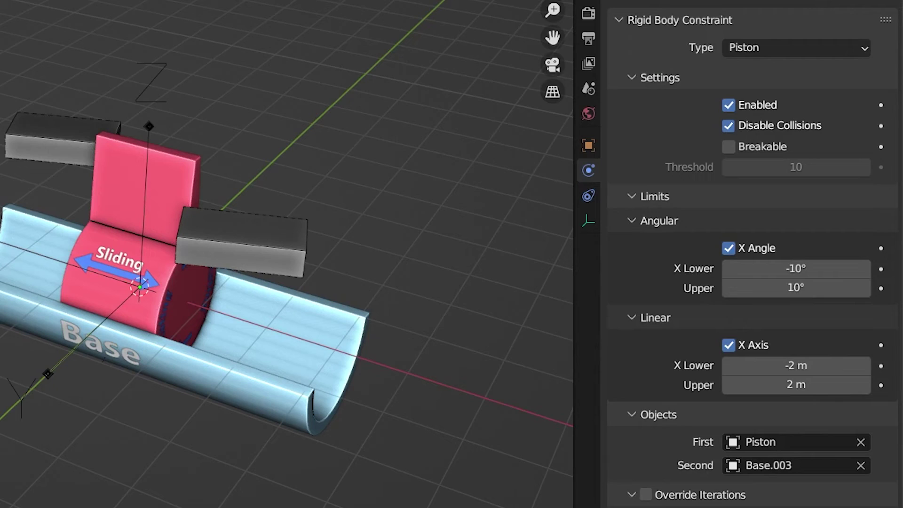
{"action": "left_click", "coordinate": [793, 310]}
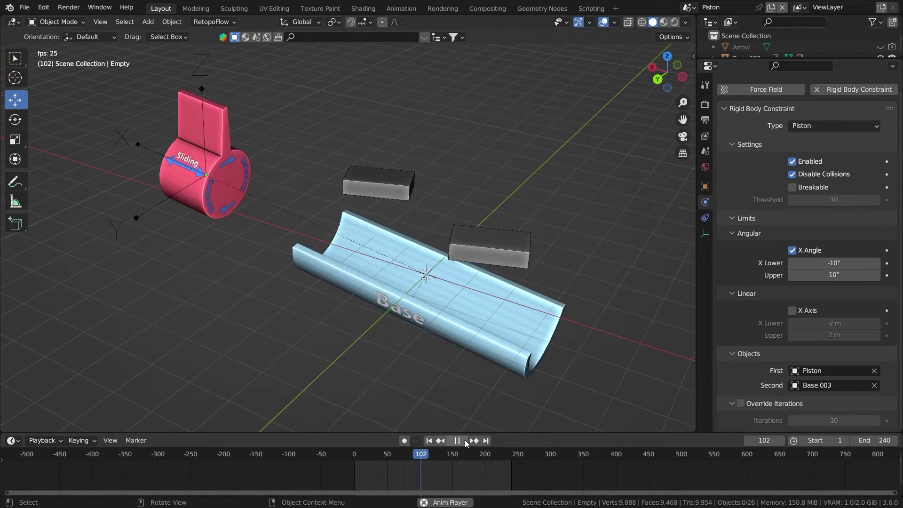
{"action": "left_click", "coordinate": [792, 311]}
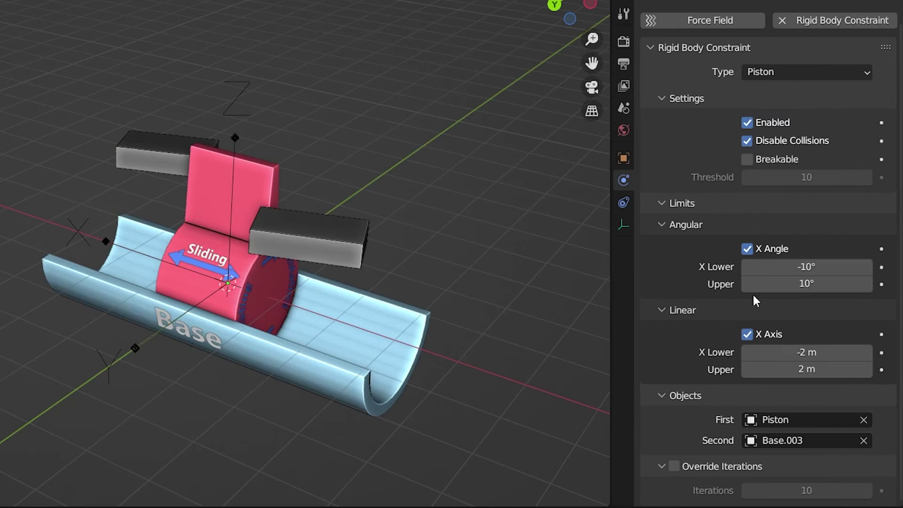
{"action": "left_click", "coordinate": [752, 251]}
{"action": "left_click", "coordinate": [464, 440]}
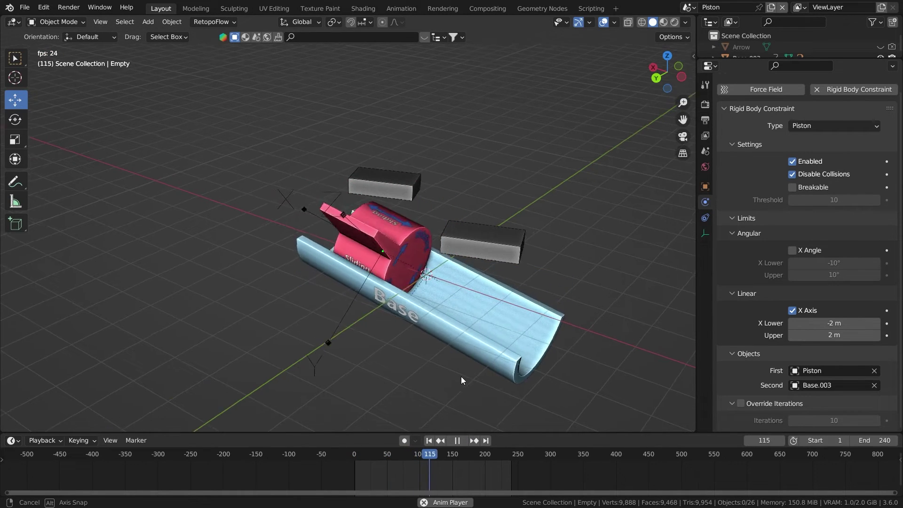
{"action": "middle_click_drag", "start_coordinate": [461, 376], "coordinate": [455, 357]}
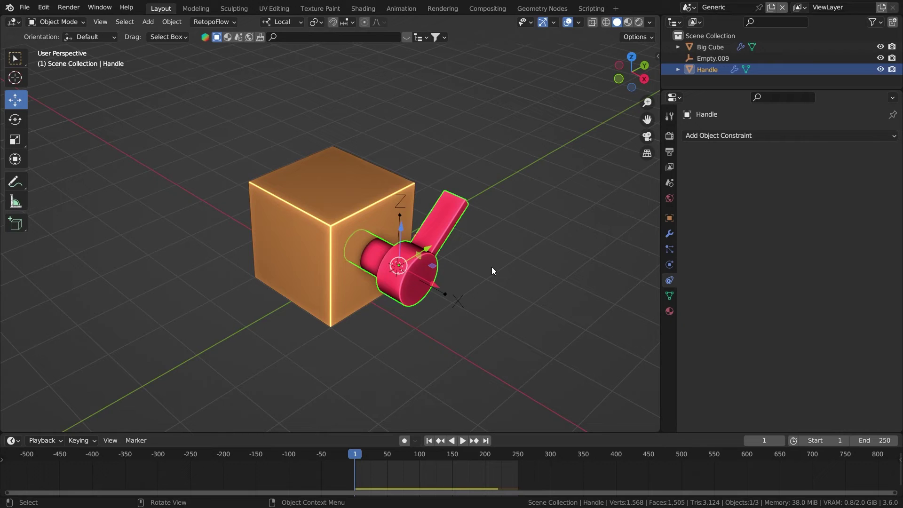
Slide the Handle along its local X axis, cancel, then rotate it to a tilted angle.
{"action": "key", "text": "g"}
{"action": "key", "text": "x"}
{"action": "key", "text": "x"}
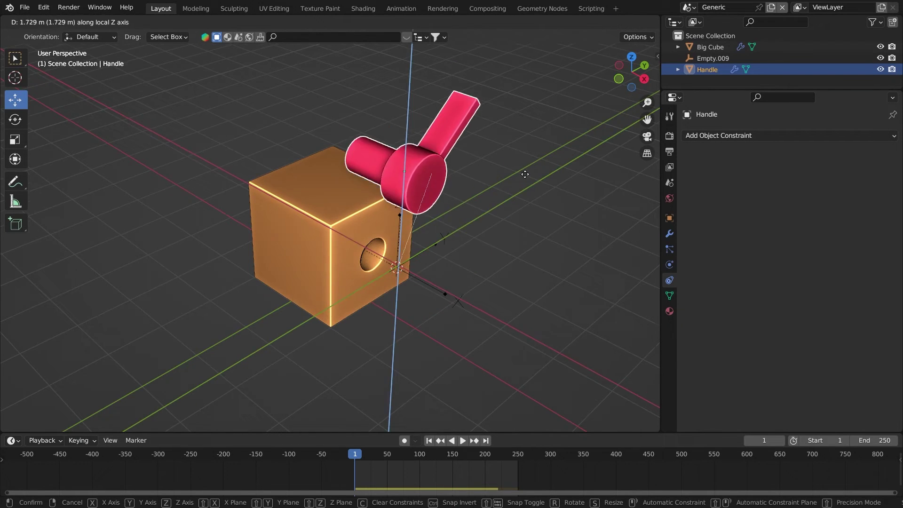
{"action": "key", "text": "Escape"}
{"action": "key", "text": "r"}
{"action": "key", "text": "x"}
{"action": "key", "text": "x"}
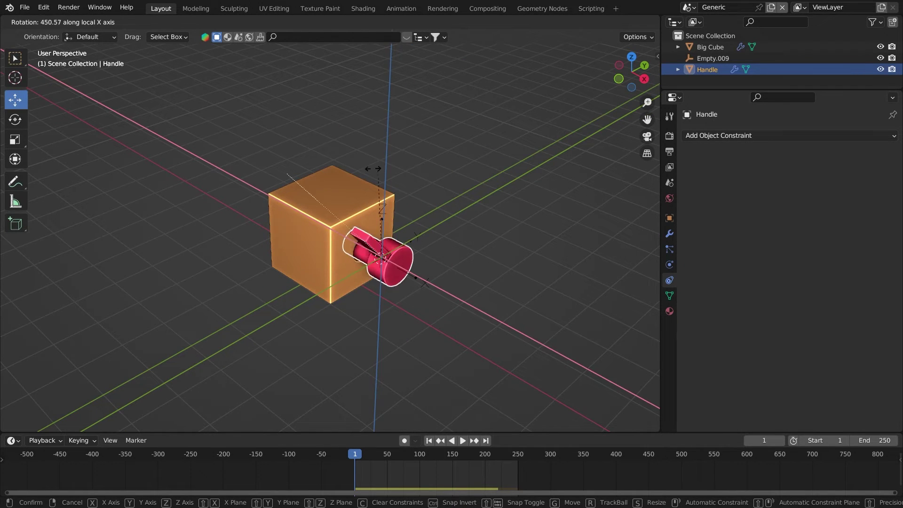
{"action": "left_click", "coordinate": [202, 323]}
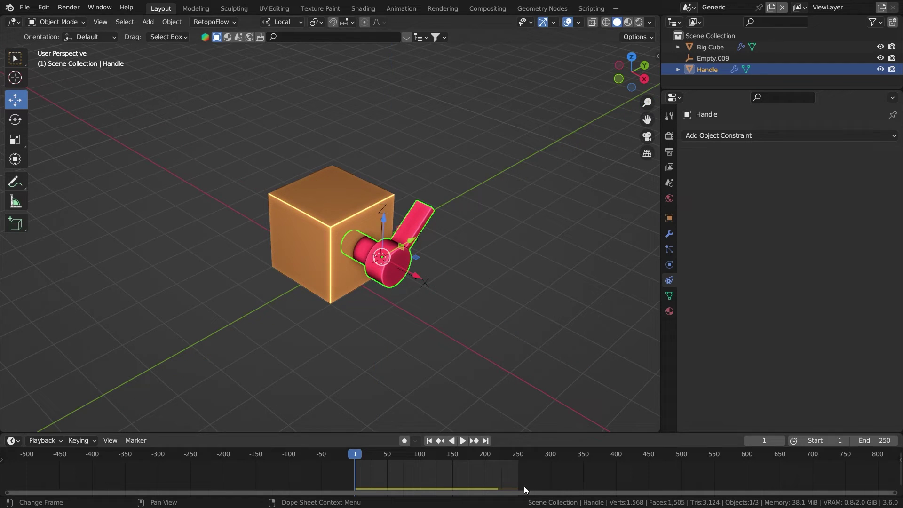
Give Big Cube a Generic rigid body constraint, then remove it again.
{"action": "left_click", "coordinate": [570, 322]}
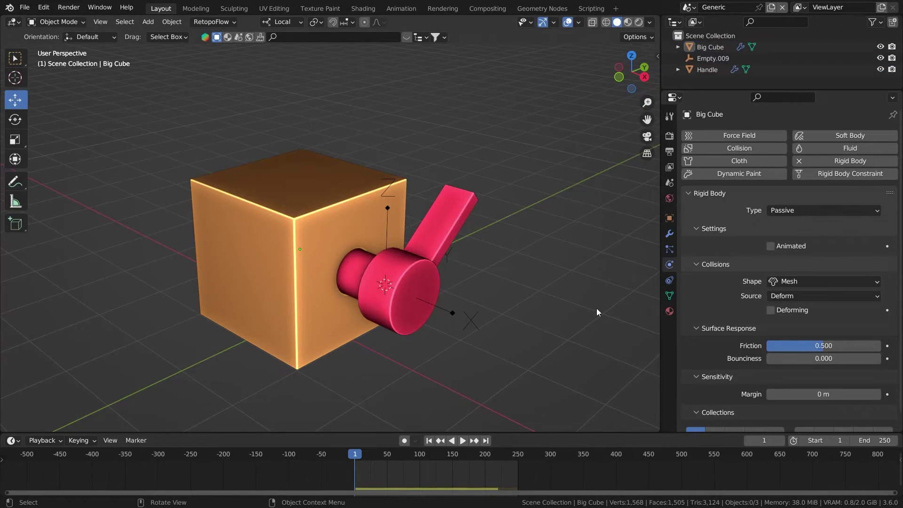
{"action": "left_click", "coordinate": [334, 189]}
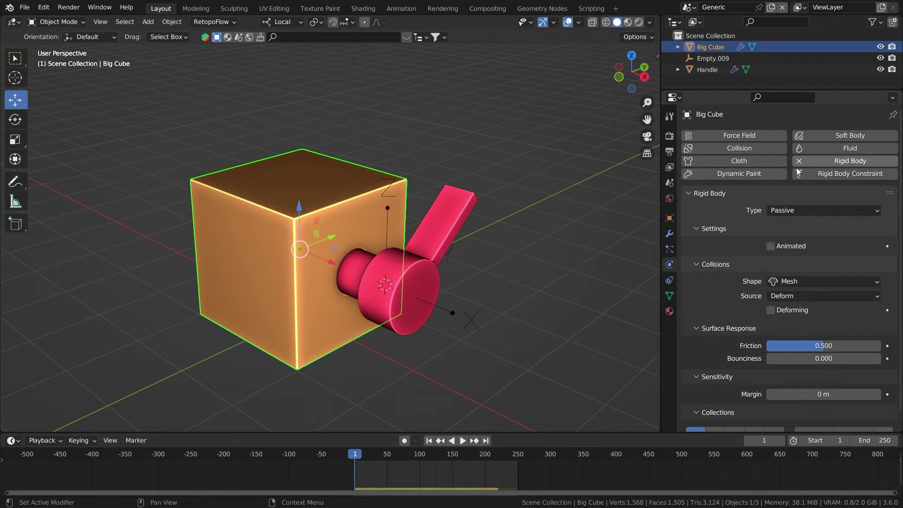
{"action": "left_click", "coordinate": [819, 173]}
{"action": "left_click", "coordinate": [814, 208]}
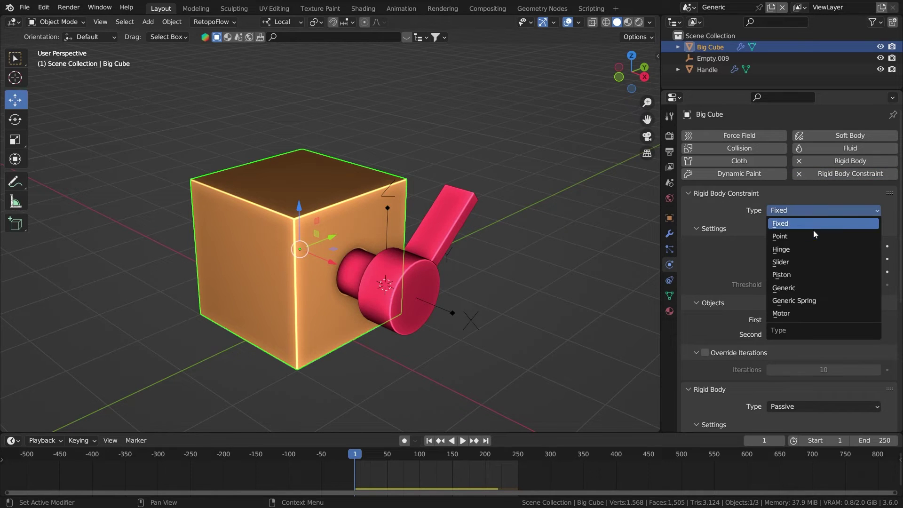
{"action": "left_click", "coordinate": [814, 287]}
{"action": "scroll", "coordinate": [815, 282], "scroll_direction": "down", "scroll_amount": 2}
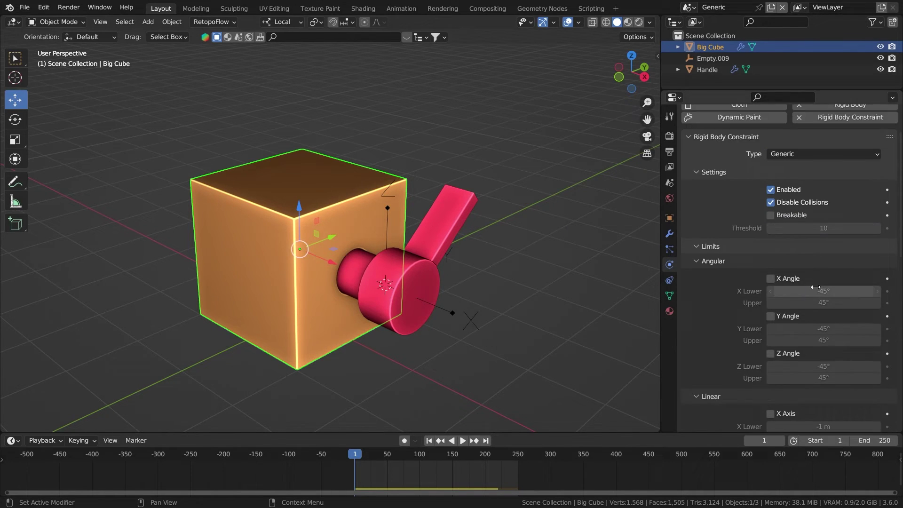
{"action": "scroll", "coordinate": [816, 281], "scroll_direction": "down", "scroll_amount": 2}
{"action": "scroll", "coordinate": [817, 282], "scroll_direction": "down", "scroll_amount": 2}
{"action": "scroll", "coordinate": [816, 279], "scroll_direction": "up", "scroll_amount": 5}
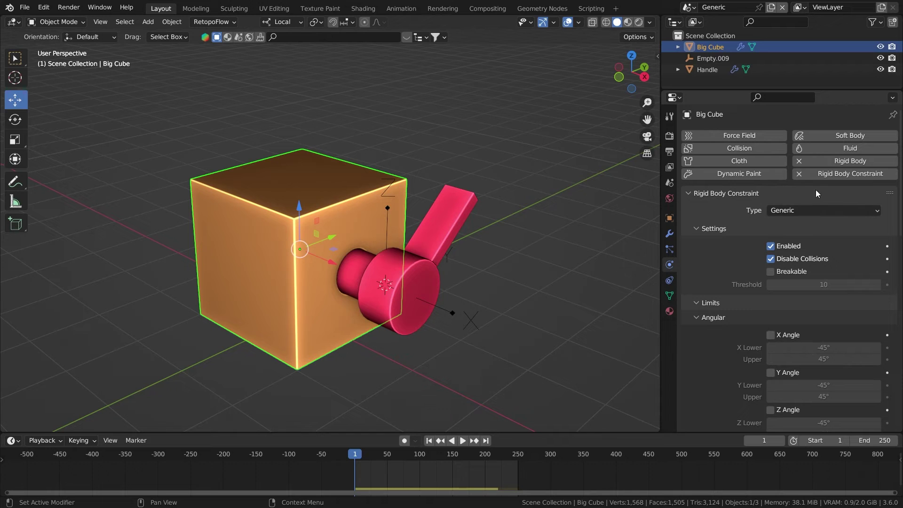
{"action": "left_click", "coordinate": [799, 173]}
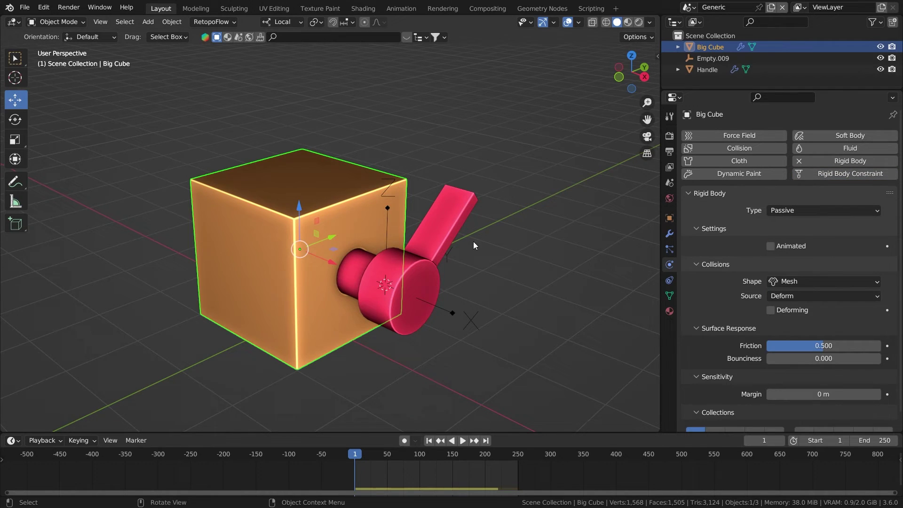
{"action": "key", "text": "x"}
{"action": "key", "text": "x"}
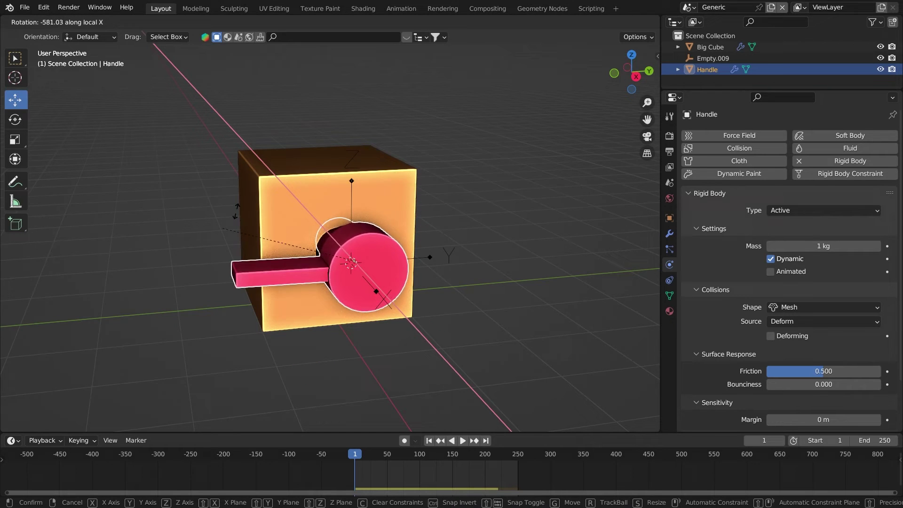
{"action": "left_click", "coordinate": [435, 265]}
{"action": "left_click", "coordinate": [432, 297]}
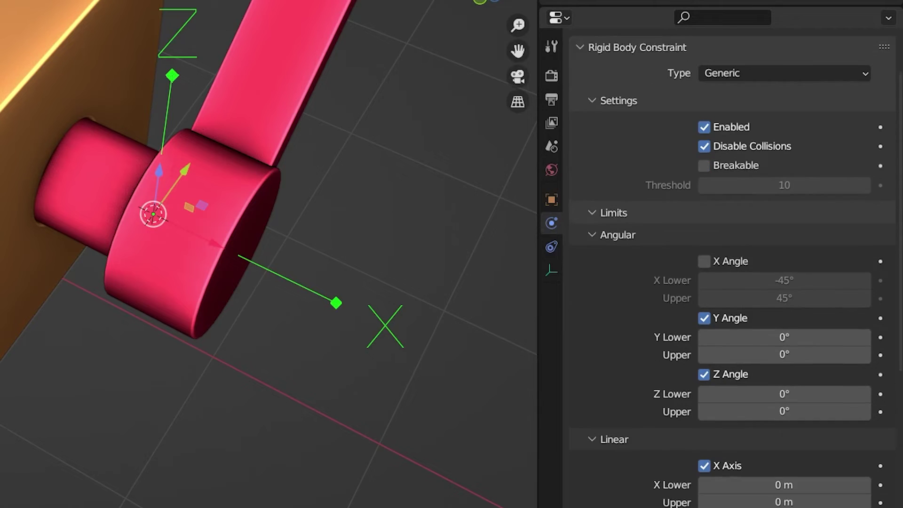
{"action": "scroll", "coordinate": [734, 318], "scroll_direction": "down", "scroll_amount": 3}
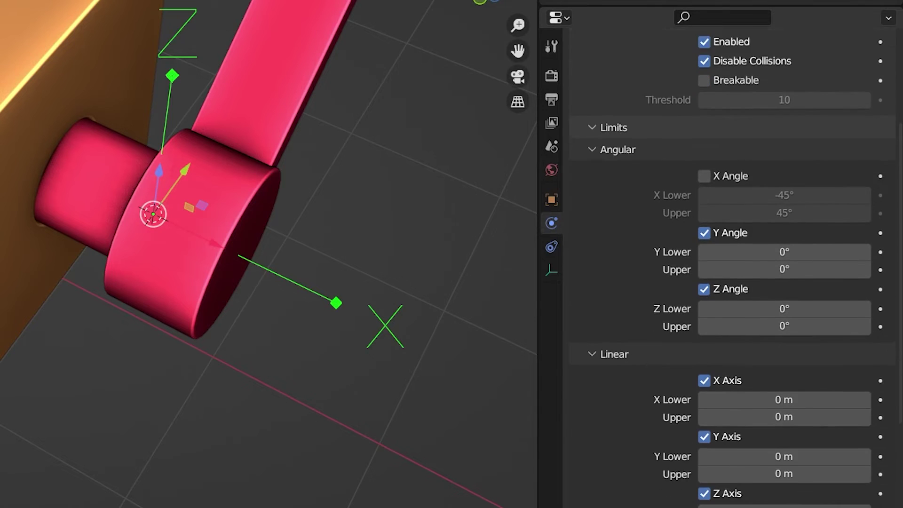
{"action": "scroll", "coordinate": [734, 317], "scroll_direction": "down", "scroll_amount": 3}
{"action": "scroll", "coordinate": [734, 317], "scroll_direction": "down", "scroll_amount": 3}
{"action": "scroll", "coordinate": [734, 282], "scroll_direction": "up", "scroll_amount": 5}
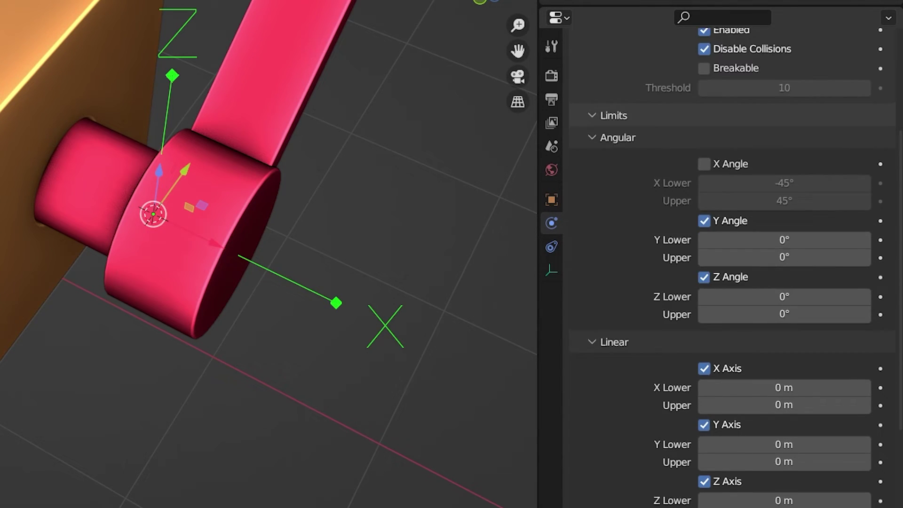
{"action": "scroll", "coordinate": [735, 282], "scroll_direction": "up", "scroll_amount": 5}
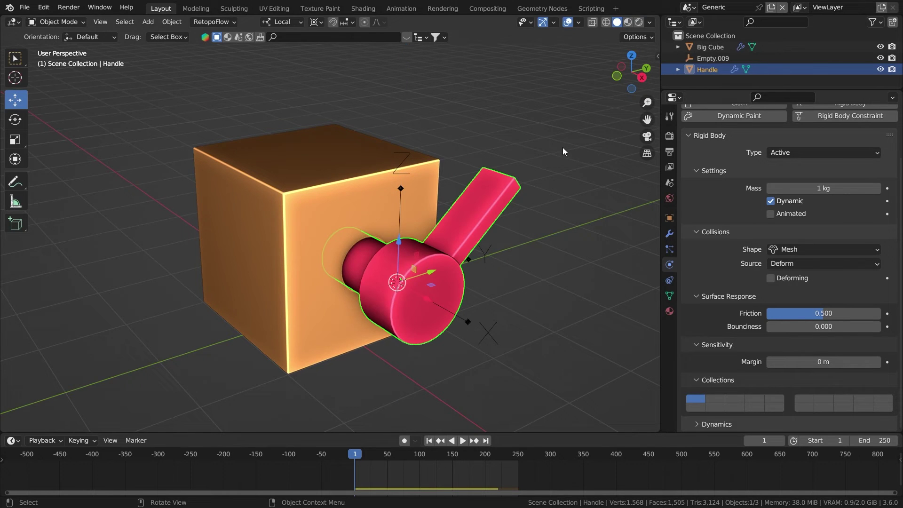
{"action": "key", "text": "y"}
{"action": "key", "text": "y"}
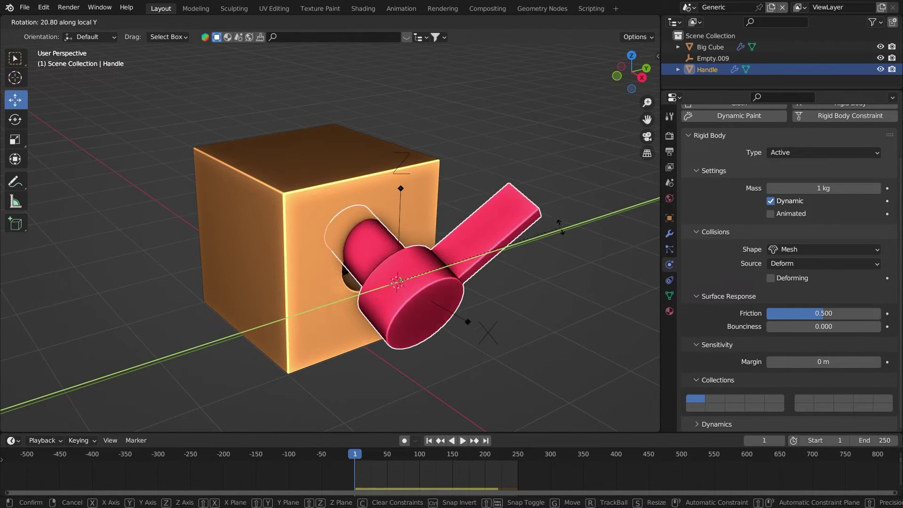
{"action": "key", "text": "Escape"}
{"action": "key", "text": "r"}
{"action": "key", "text": "x"}
{"action": "key", "text": "x"}
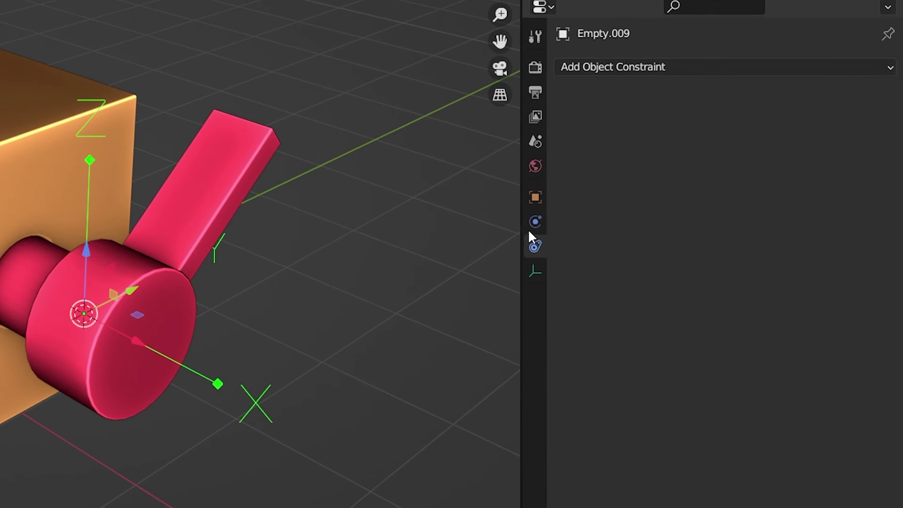
Show Empty.009's rigid body constraint with its X, Y and Z angle limits expanded.
{"action": "left_click", "coordinate": [535, 222]}
{"action": "left_click", "coordinate": [626, 270]}
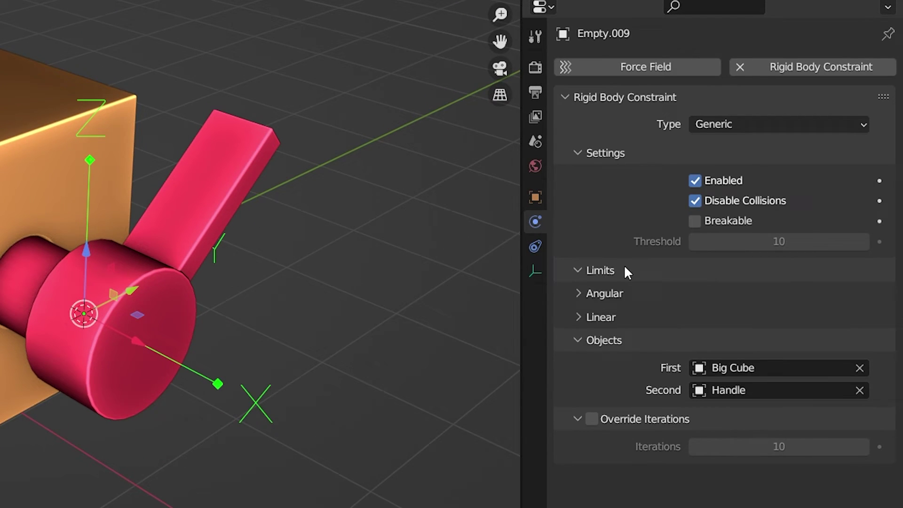
{"action": "left_click", "coordinate": [619, 293]}
{"action": "scroll", "coordinate": [612, 263], "scroll_direction": "down", "scroll_amount": 5}
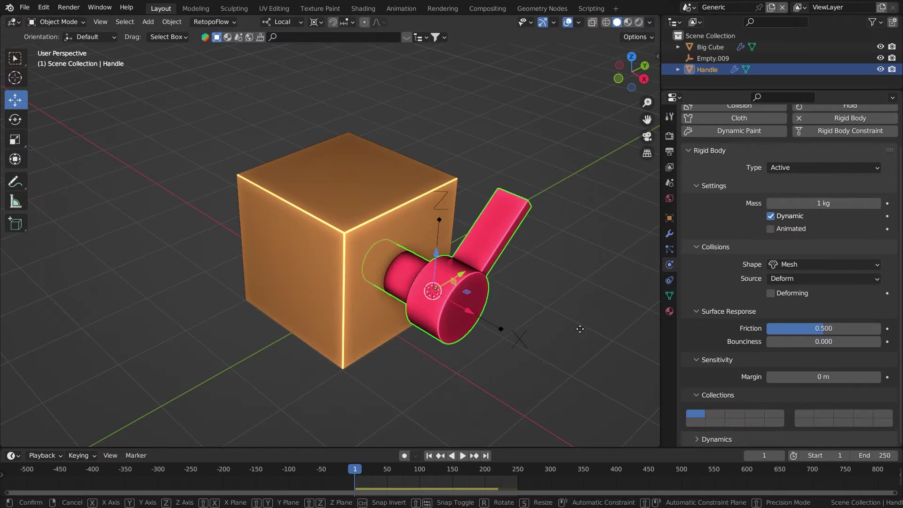
Settle the Handle into Big Cube's hole and expand the linear axis limits.
{"action": "key", "text": "g"}
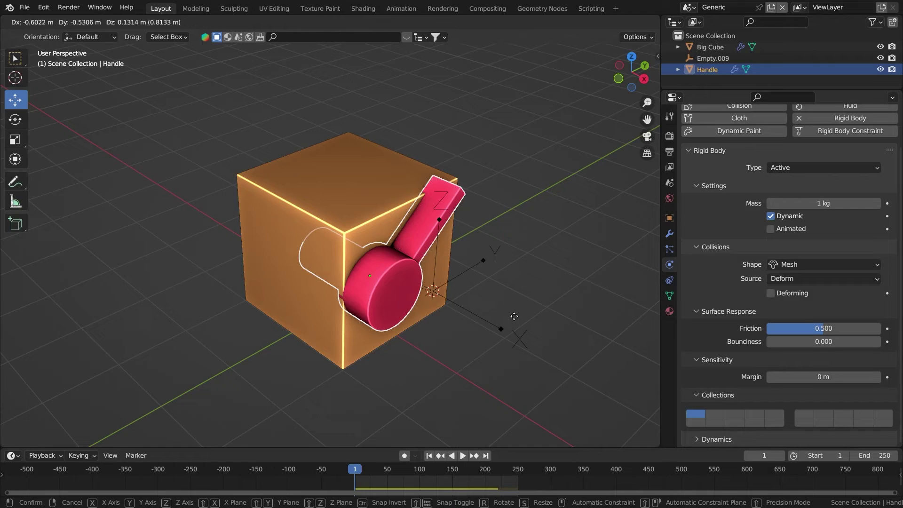
{"action": "left_click", "coordinate": [511, 331]}
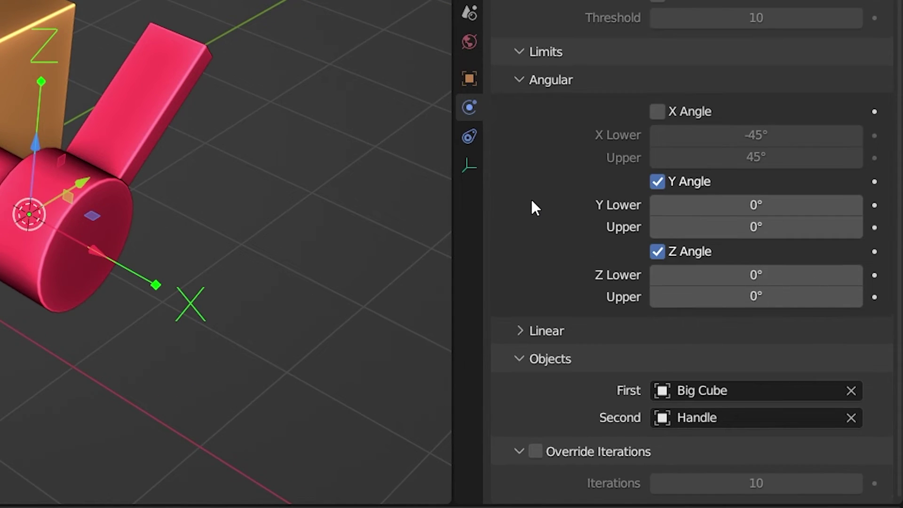
{"action": "left_click", "coordinate": [550, 330]}
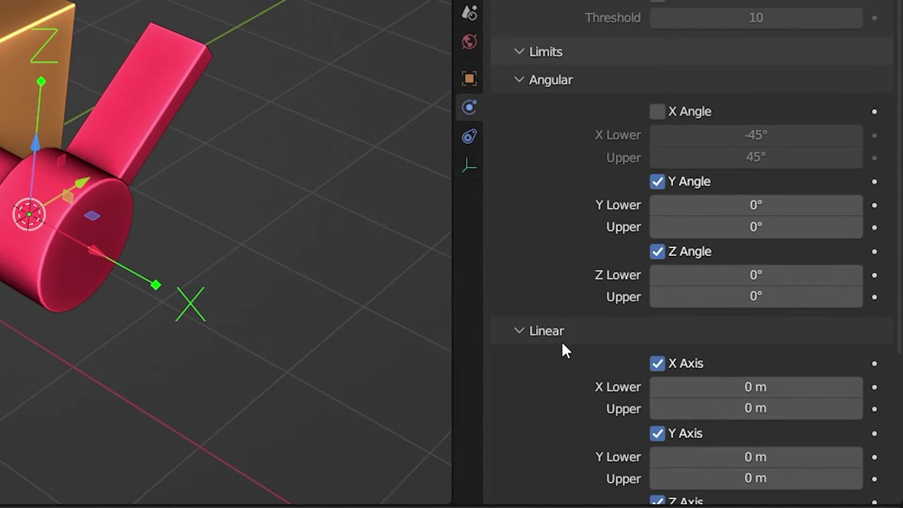
{"action": "scroll", "coordinate": [565, 349], "scroll_direction": "down", "scroll_amount": 4}
{"action": "scroll", "coordinate": [569, 354], "scroll_direction": "down", "scroll_amount": 1}
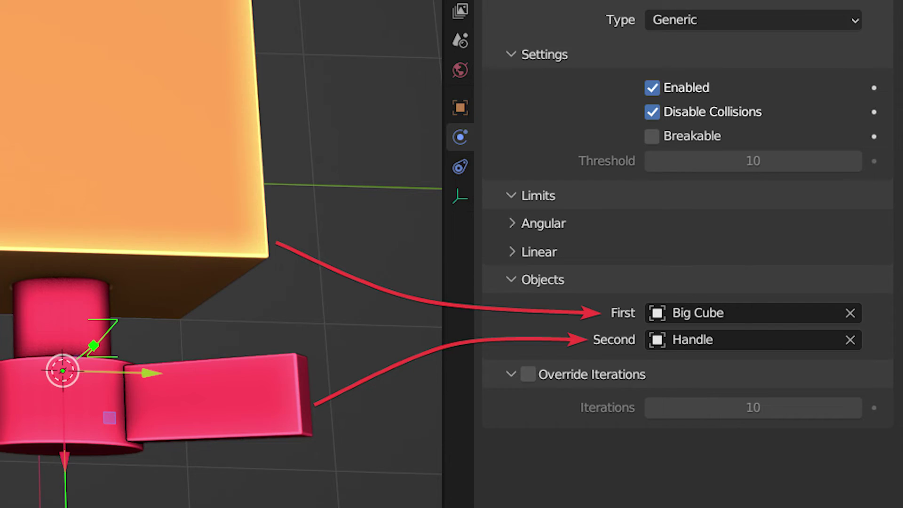
Play the Generic simulation to watch the Handle turn in Big Cube, then stop.
{"action": "left_click", "coordinate": [466, 458]}
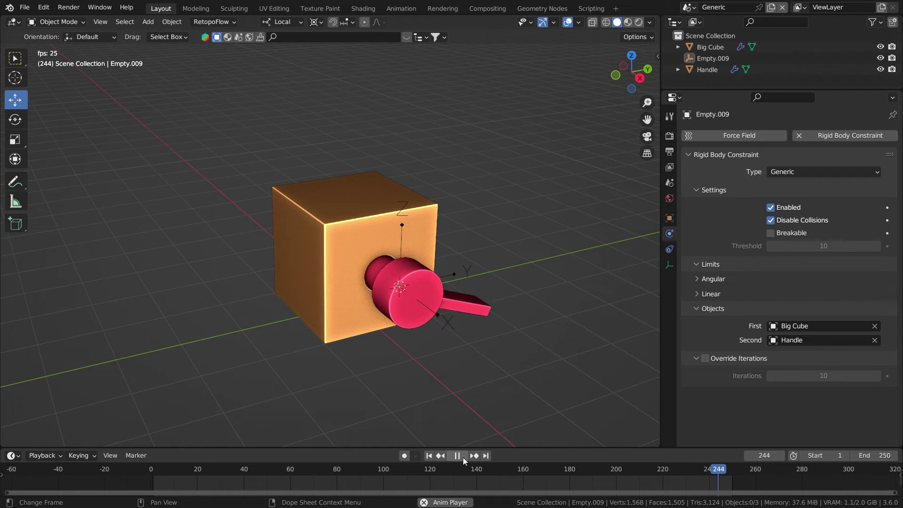
{"action": "left_click", "coordinate": [459, 456]}
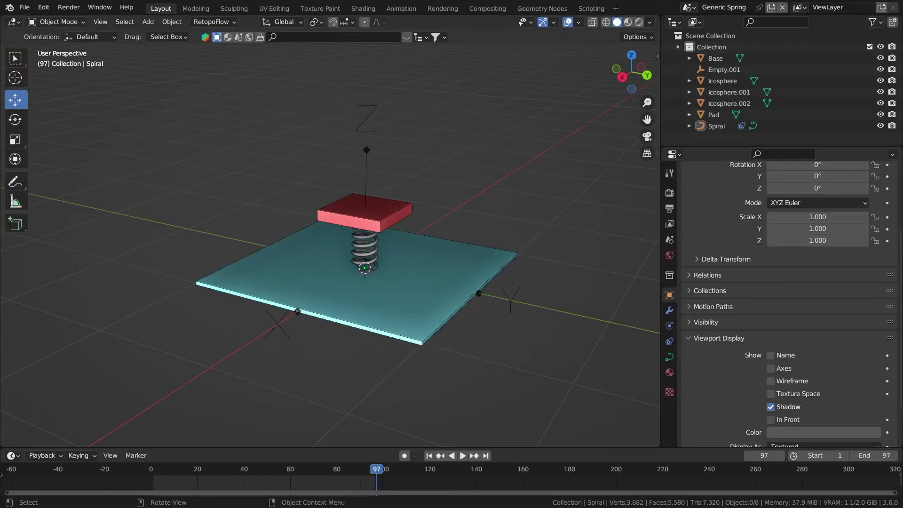
Select Pad and Base, deselect them, and hide the Spiral from the Outliner.
{"action": "left_click", "coordinate": [399, 212]}
{"action": "left_click", "coordinate": [428, 285], "text": "shift"}
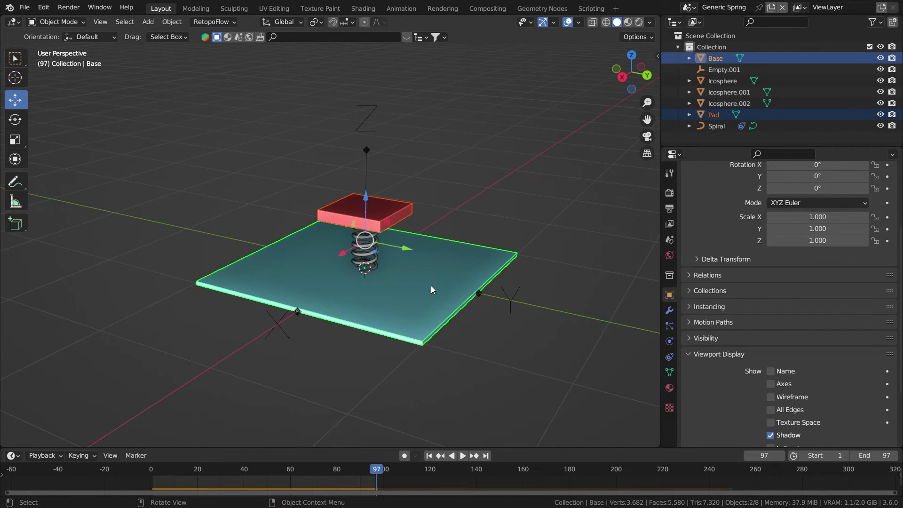
{"action": "left_click", "coordinate": [538, 305]}
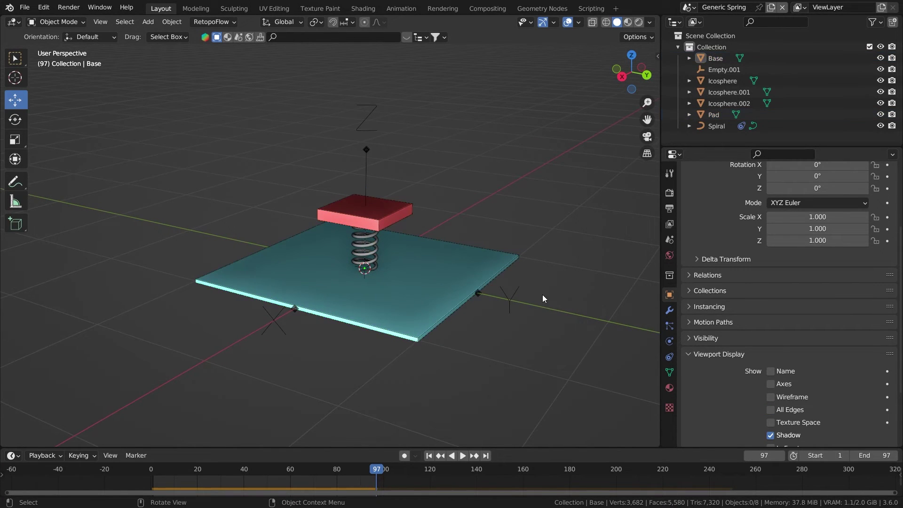
{"action": "left_click", "coordinate": [880, 127]}
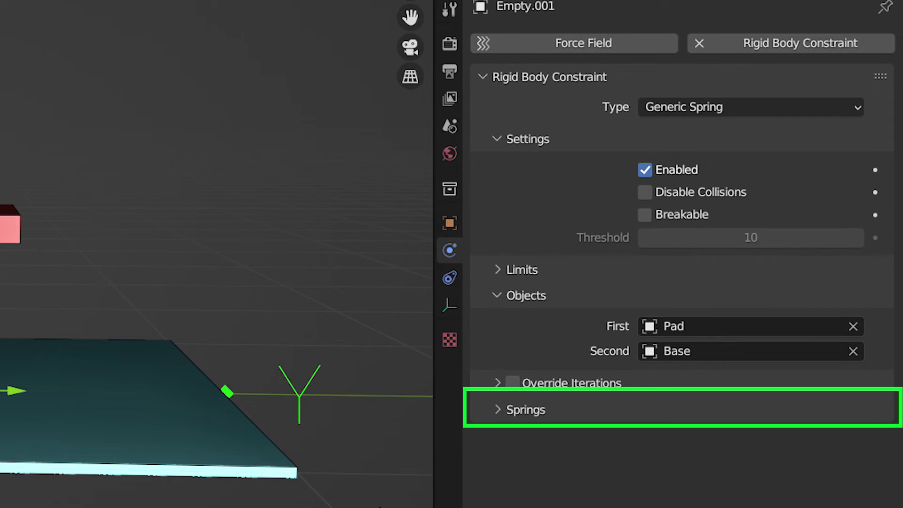
Expand the constraint's angular and linear limits and its angular and linear spring panels.
{"action": "left_click", "coordinate": [552, 270]}
{"action": "left_click", "coordinate": [552, 295]}
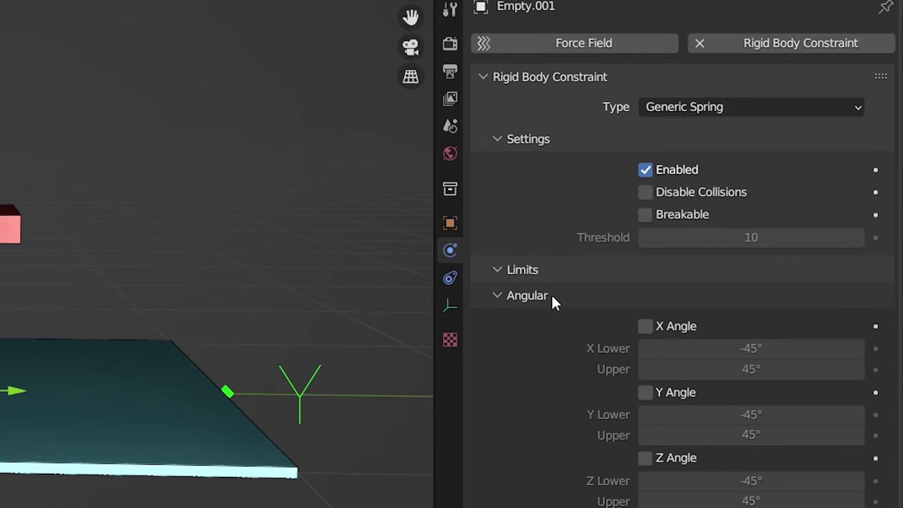
{"action": "scroll", "coordinate": [554, 424], "scroll_direction": "down", "scroll_amount": 3}
{"action": "left_click", "coordinate": [564, 438]}
{"action": "scroll", "coordinate": [578, 448], "scroll_direction": "down", "scroll_amount": 5}
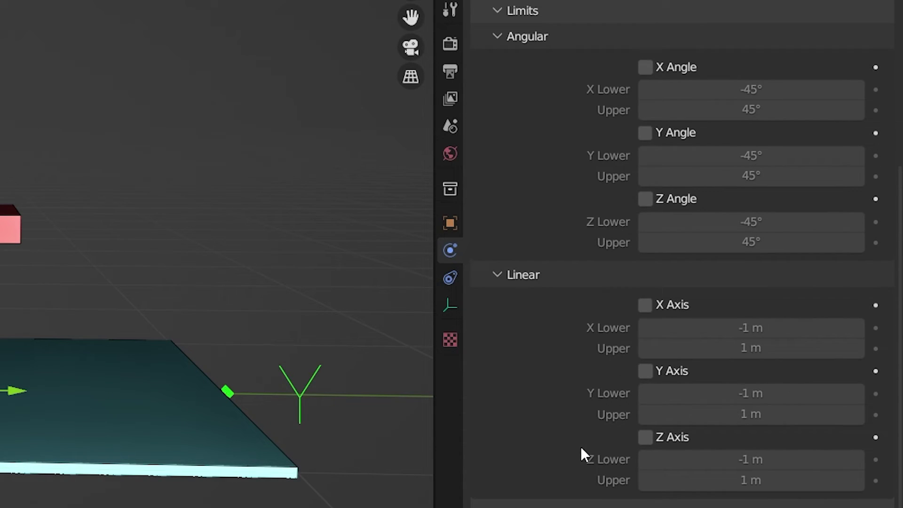
{"action": "scroll", "coordinate": [581, 448], "scroll_direction": "down", "scroll_amount": 2}
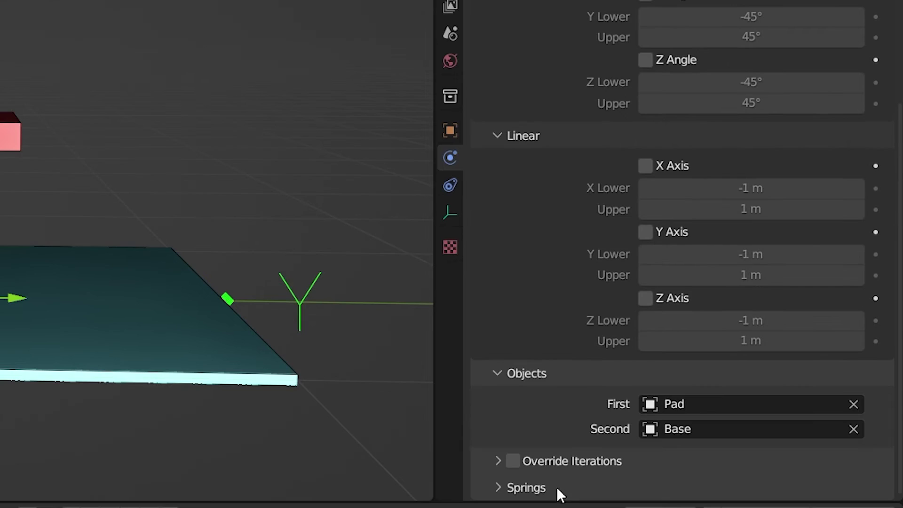
{"action": "scroll", "coordinate": [585, 384], "scroll_direction": "down", "scroll_amount": 2}
{"action": "scroll", "coordinate": [595, 386], "scroll_direction": "down", "scroll_amount": 1}
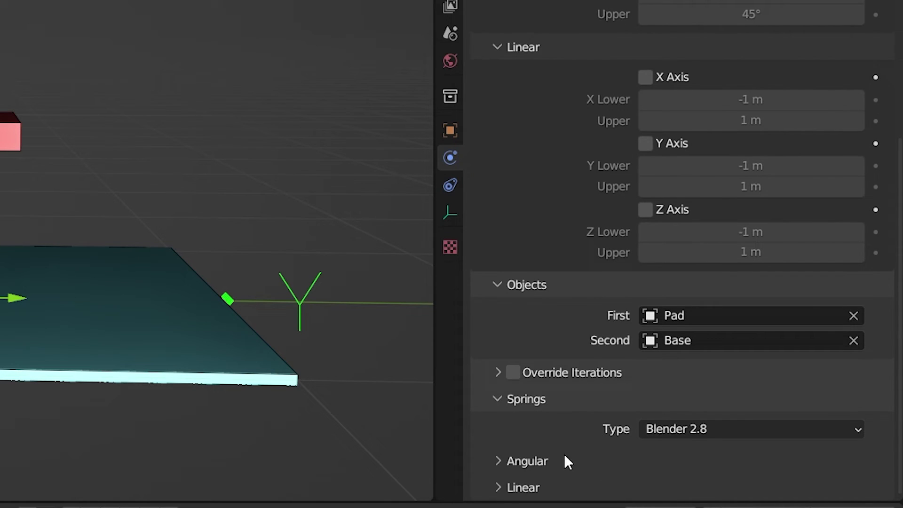
{"action": "left_click", "coordinate": [550, 461]}
{"action": "scroll", "coordinate": [572, 417], "scroll_direction": "down", "scroll_amount": 5}
{"action": "left_click", "coordinate": [545, 489]}
{"action": "scroll", "coordinate": [558, 459], "scroll_direction": "down", "scroll_amount": 5}
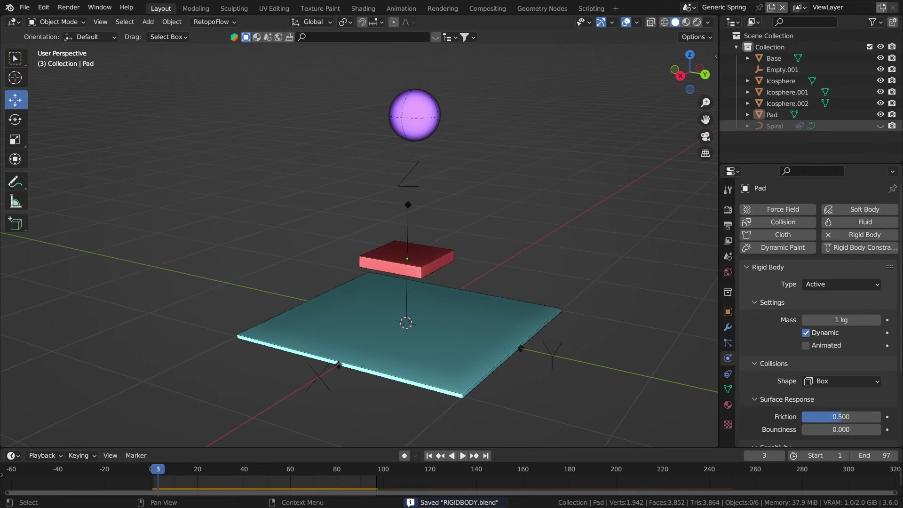
Play the spring simulation, then toggle the X, Y and Z angle spring checkboxes.
{"action": "left_click", "coordinate": [462, 456]}
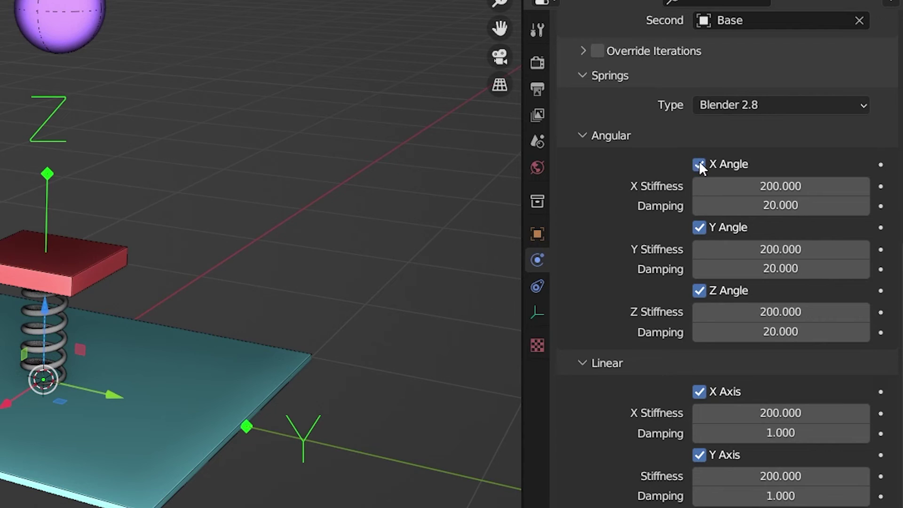
{"action": "left_click", "coordinate": [699, 164]}
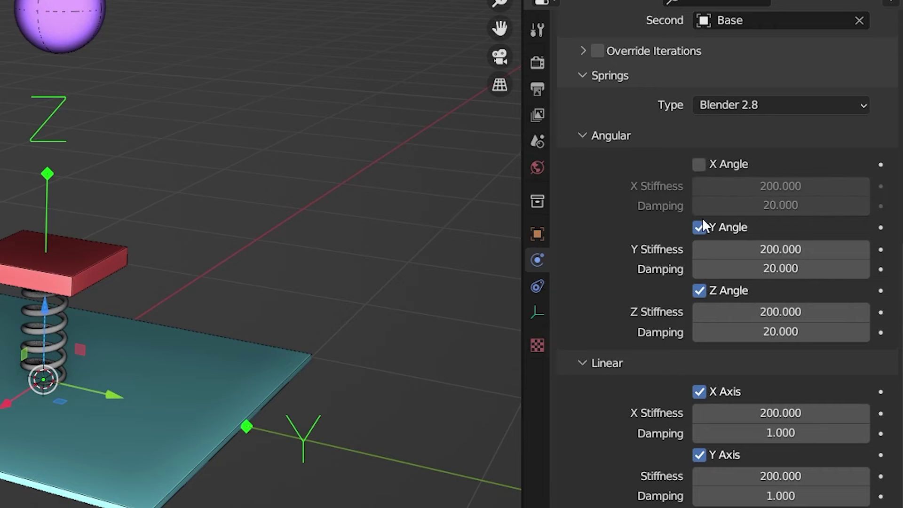
{"action": "left_click", "coordinate": [700, 227]}
{"action": "left_click", "coordinate": [699, 290]}
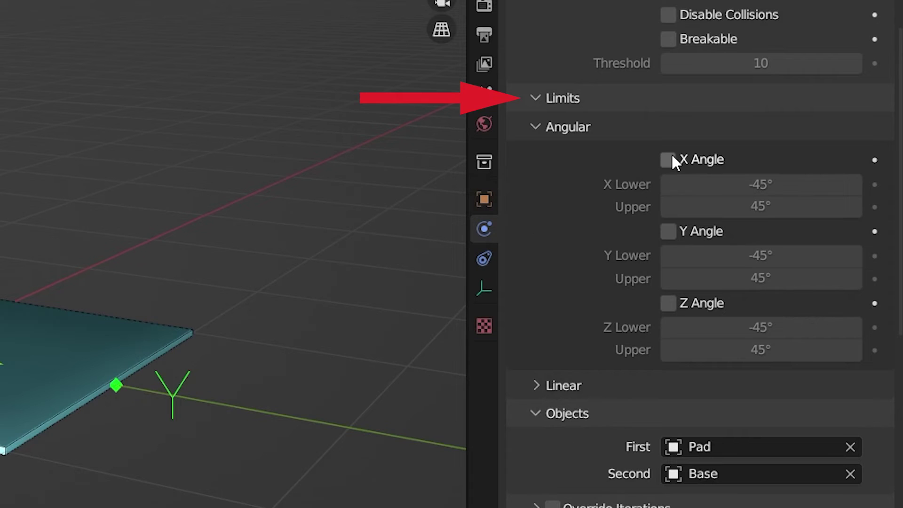
{"action": "left_click_drag", "start_coordinate": [672, 159], "coordinate": [676, 331]}
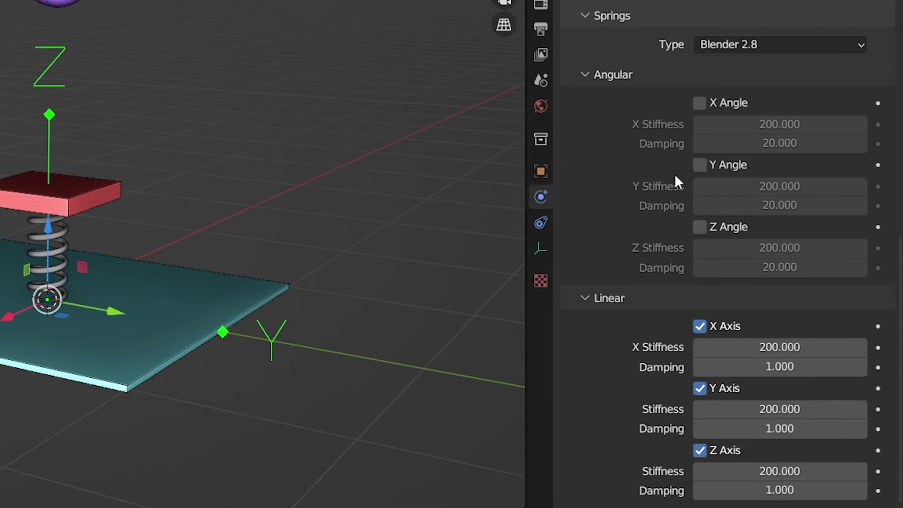
{"action": "left_click_drag", "start_coordinate": [702, 101], "coordinate": [704, 233]}
Enable the X, Y and Z angle springs and replay the falling-sphere simulation.
{"action": "left_click", "coordinate": [699, 102]}
{"action": "left_click", "coordinate": [700, 165]}
{"action": "left_click", "coordinate": [700, 226]}
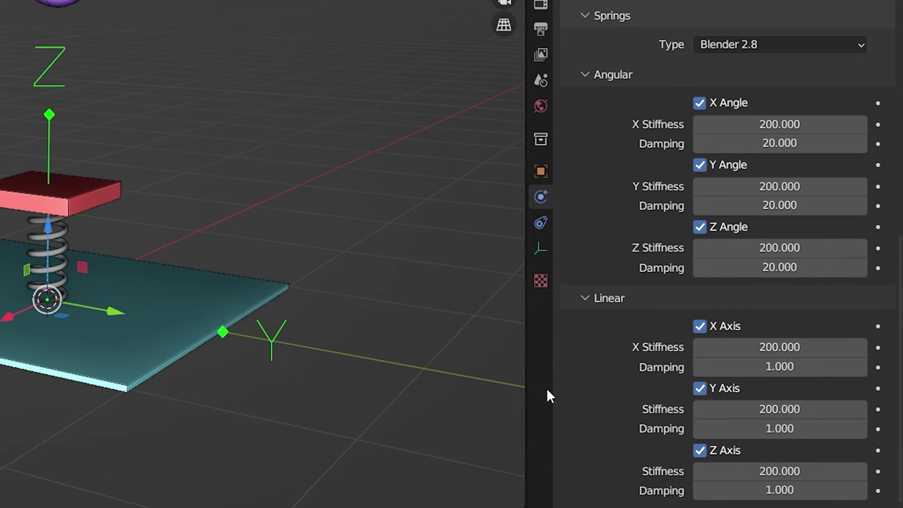
{"action": "left_click", "coordinate": [464, 457]}
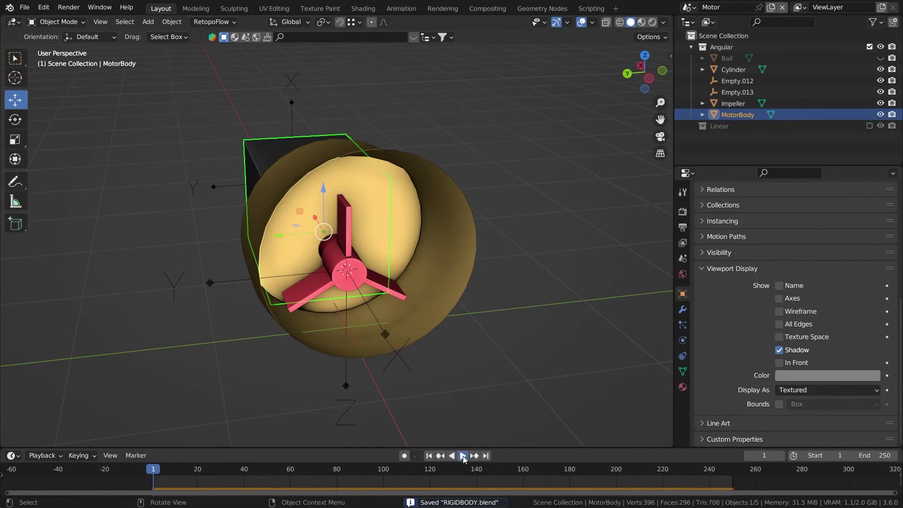
Play the impeller simulation, then add an arrows empty at the origin.
{"action": "left_click", "coordinate": [463, 455]}
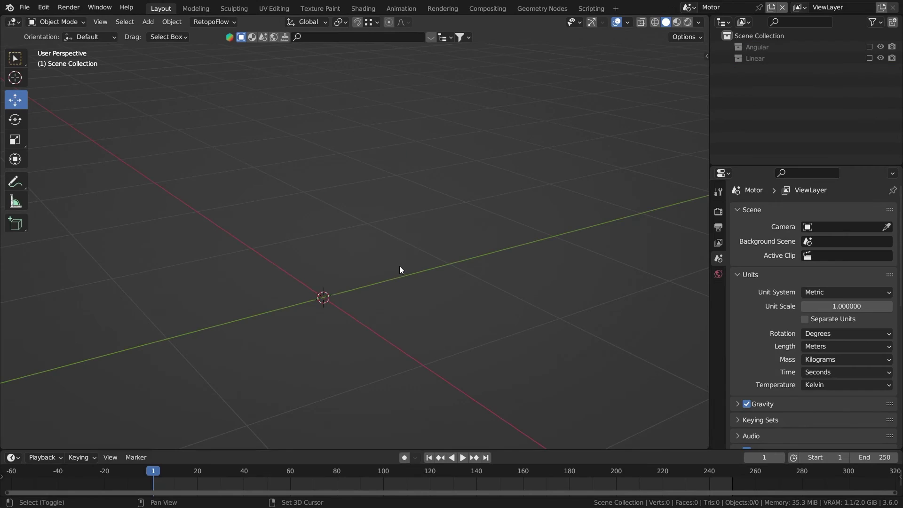
{"action": "key", "text": "shift+a"}
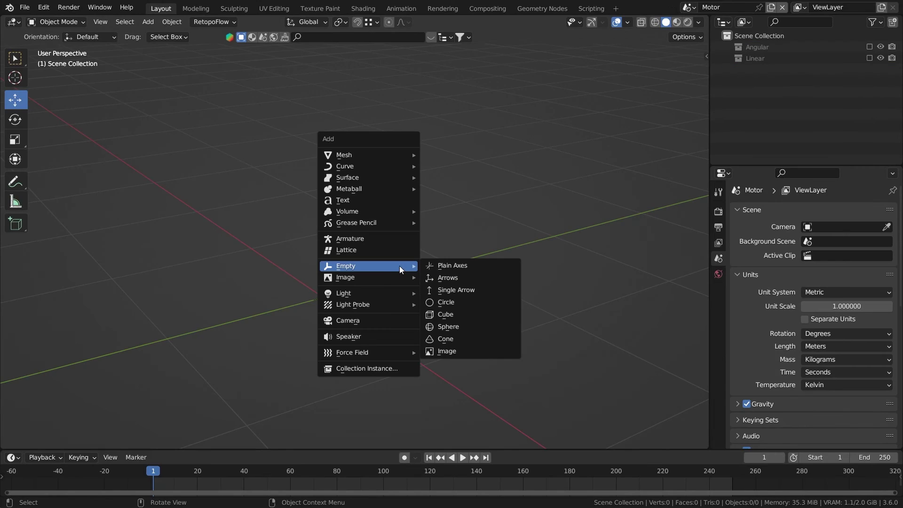
{"action": "left_click", "coordinate": [452, 279]}
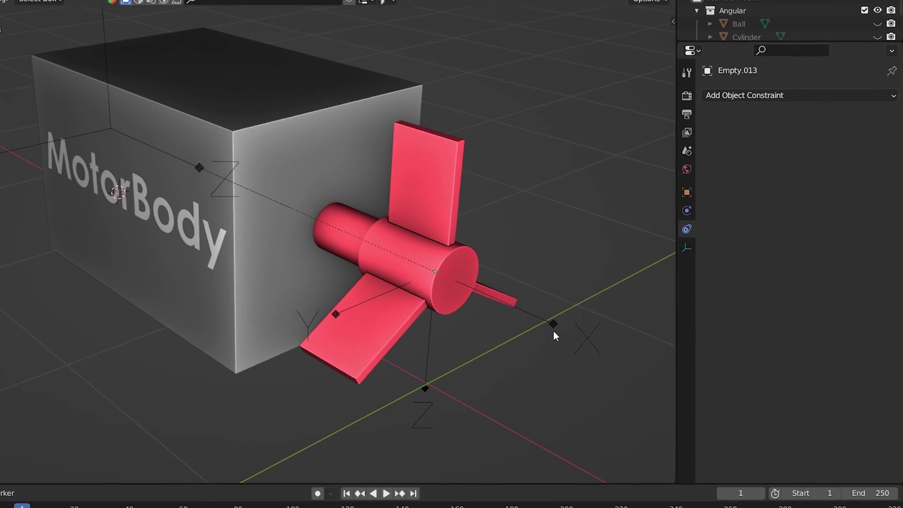
Enable the empty's angular motor with target velocity 1 and max impulse 0, then play.
{"action": "left_click", "coordinate": [597, 197]}
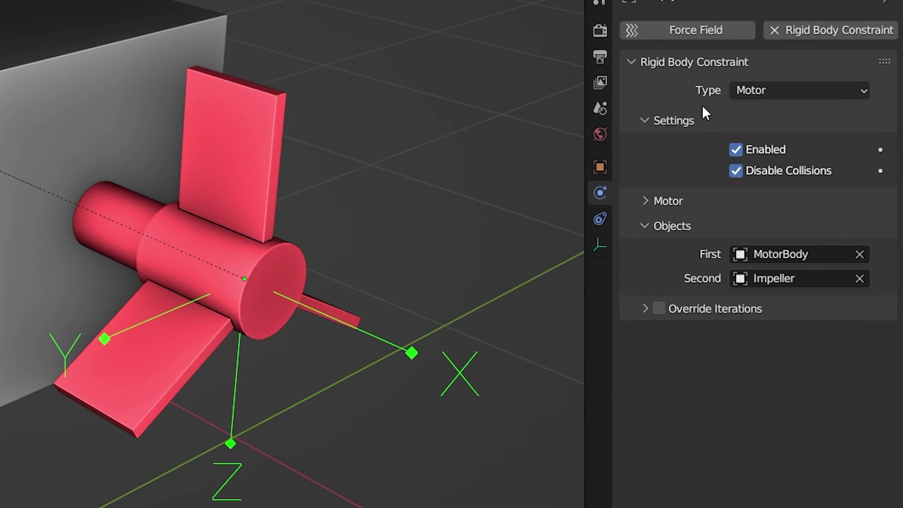
{"action": "left_click", "coordinate": [709, 205]}
{"action": "left_click", "coordinate": [646, 225]}
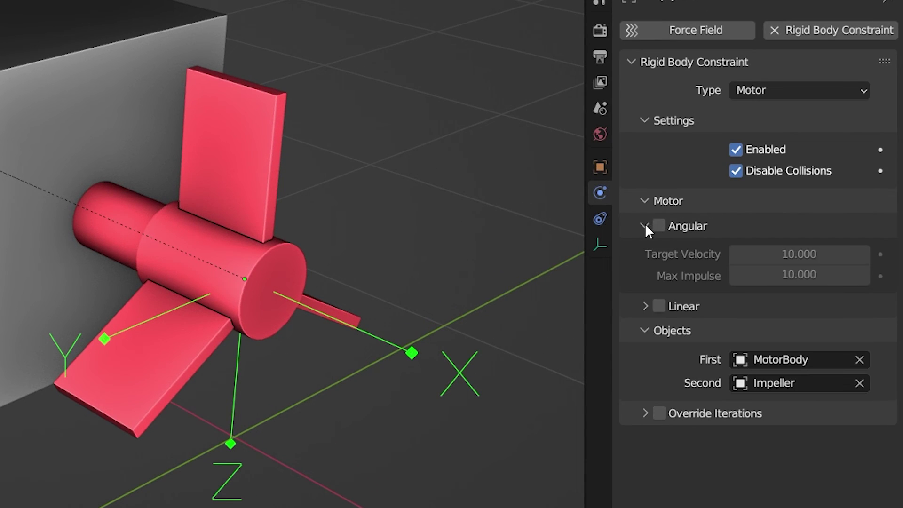
{"action": "left_click", "coordinate": [660, 226]}
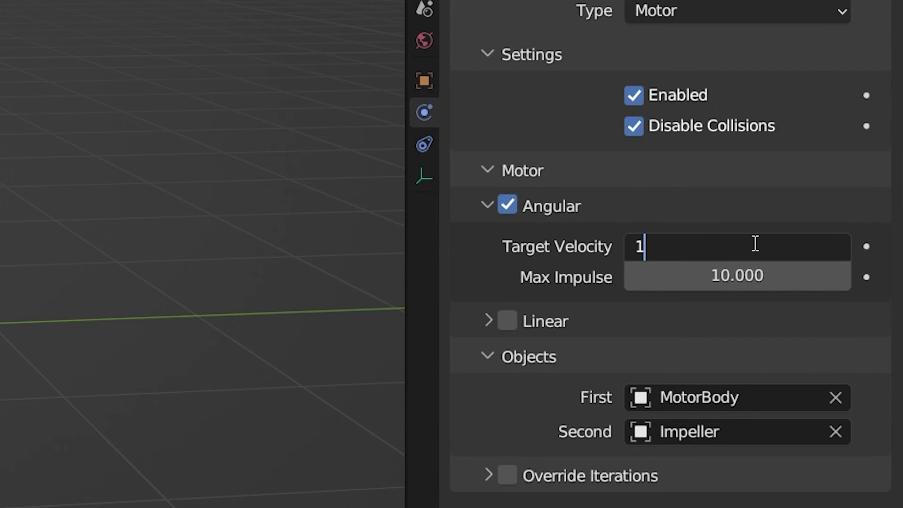
{"action": "key", "text": "Return"}
{"action": "left_click", "coordinate": [739, 277]}
{"action": "type", "text": "0"}
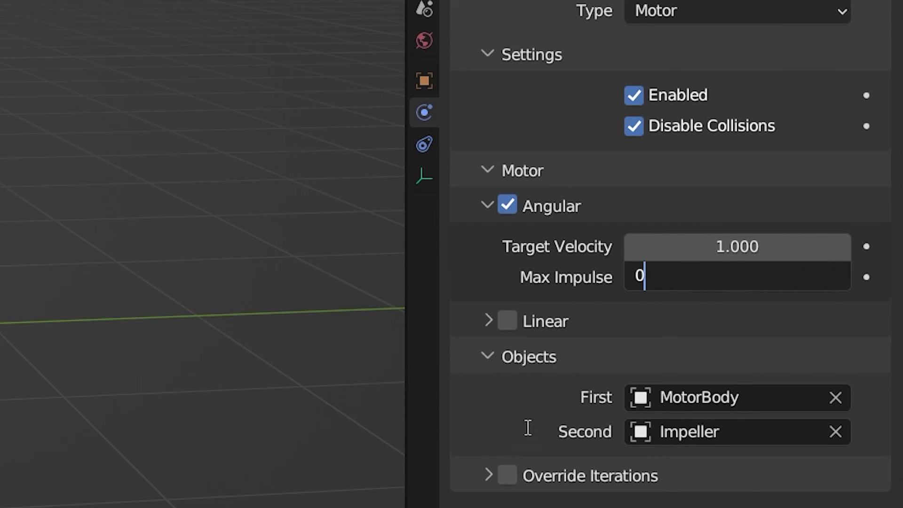
{"action": "key", "text": "Return"}
{"action": "left_click", "coordinate": [462, 456]}
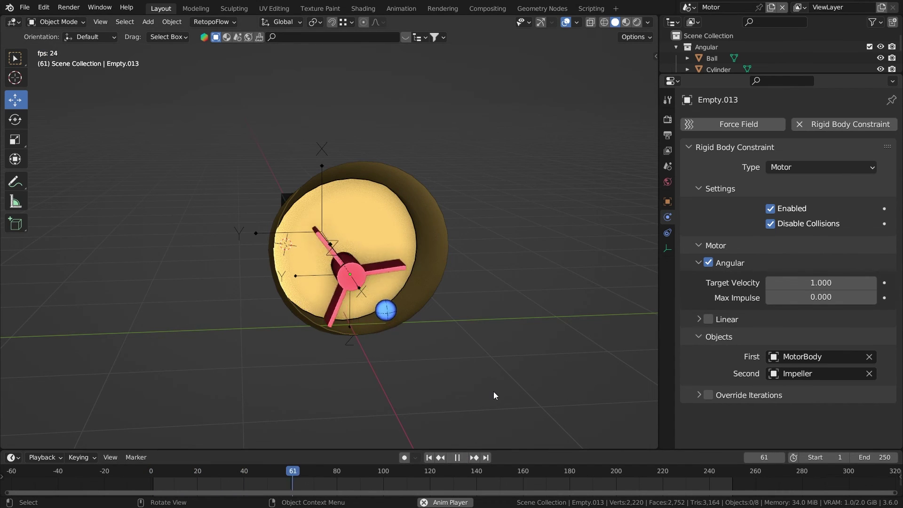
Retest the motor at target velocity 0 and max impulse 1, watching the impeller.
{"action": "middle_click_drag", "start_coordinate": [495, 395], "coordinate": [483, 399]}
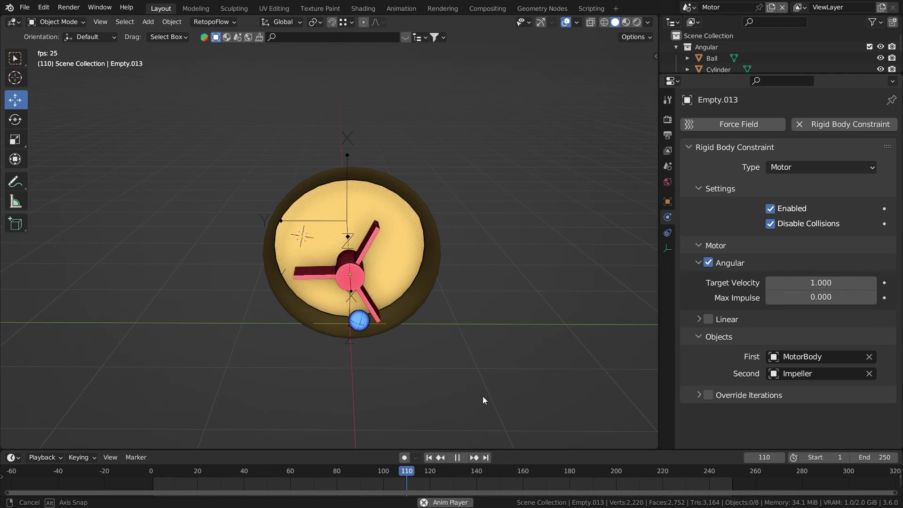
{"action": "middle_click_drag", "start_coordinate": [484, 400], "coordinate": [485, 385]}
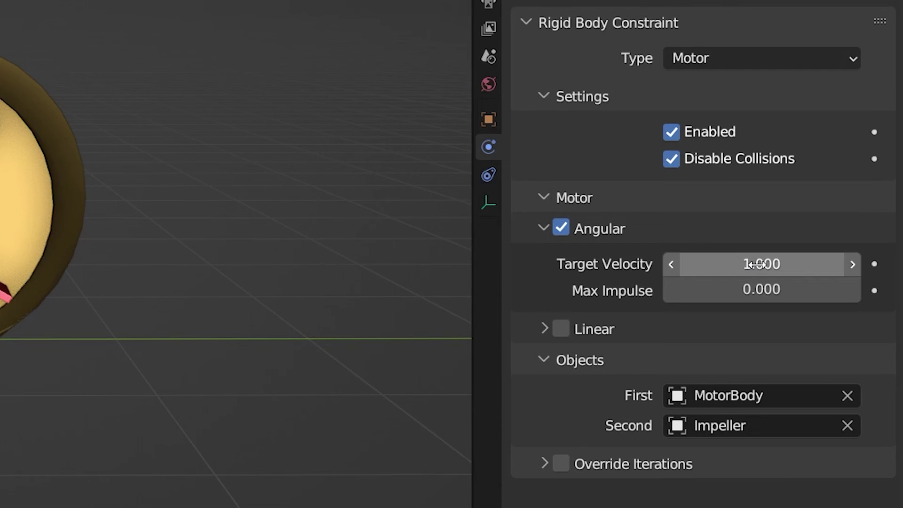
{"action": "left_click", "coordinate": [759, 264]}
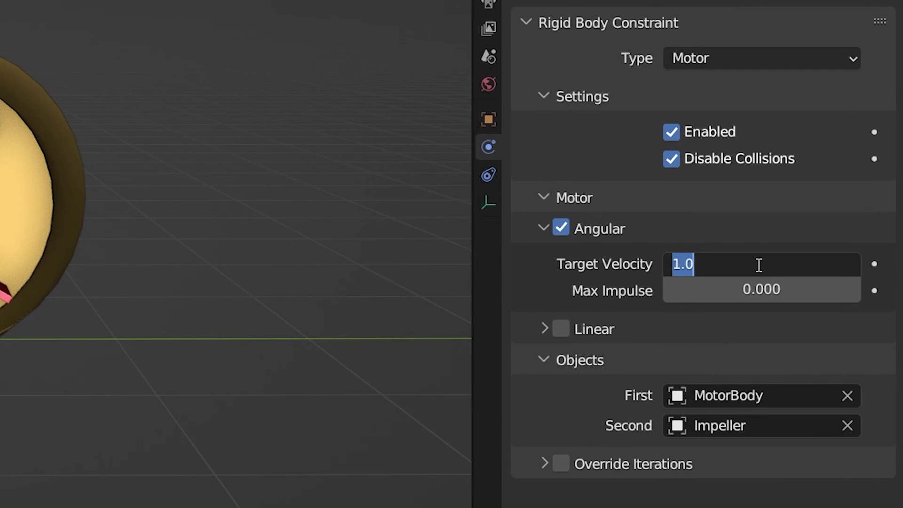
{"action": "type", "text": "0"}
{"action": "key", "text": "Return"}
{"action": "left_click", "coordinate": [791, 288]}
{"action": "type", "text": "1"}
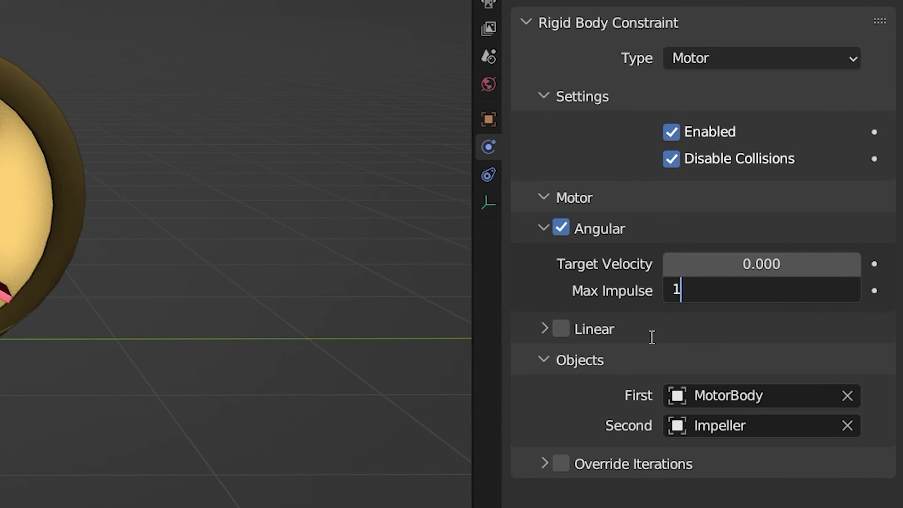
{"action": "key", "text": "Return"}
{"action": "key", "text": "space"}
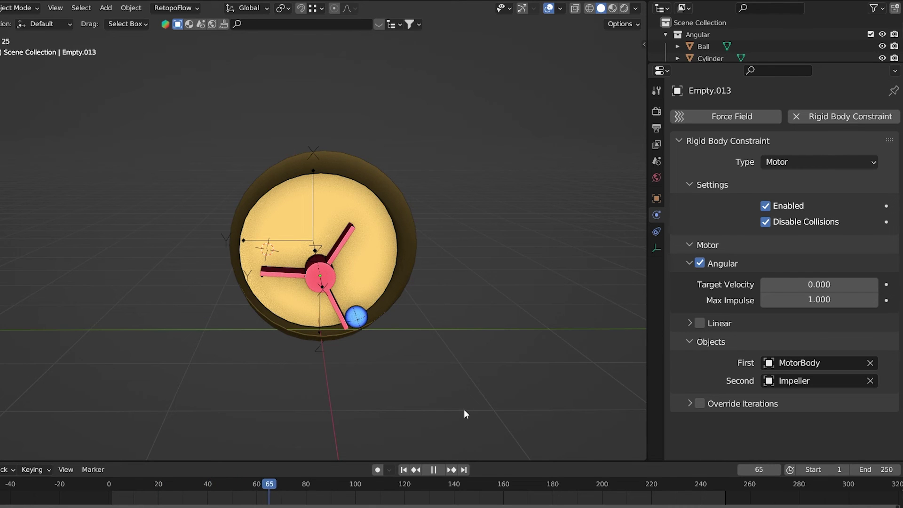
{"action": "mouse_move", "coordinate": [448, 403]}
{"action": "middle_mouse_down"}
{"action": "mouse_move", "coordinate": [469, 424]}
{"action": "mouse_move", "coordinate": [481, 418]}
{"action": "mouse_move", "coordinate": [449, 403]}
{"action": "middle_mouse_up"}
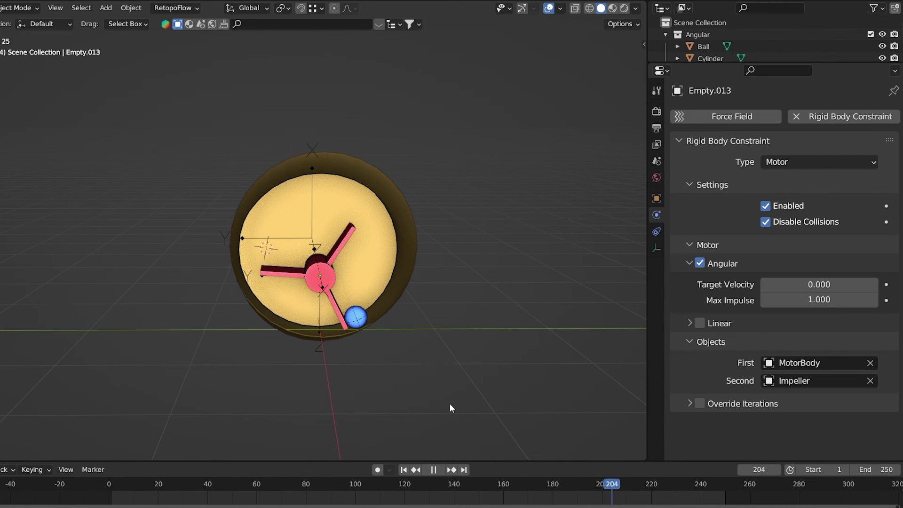
{"action": "middle_click_drag", "start_coordinate": [449, 404], "coordinate": [446, 404]}
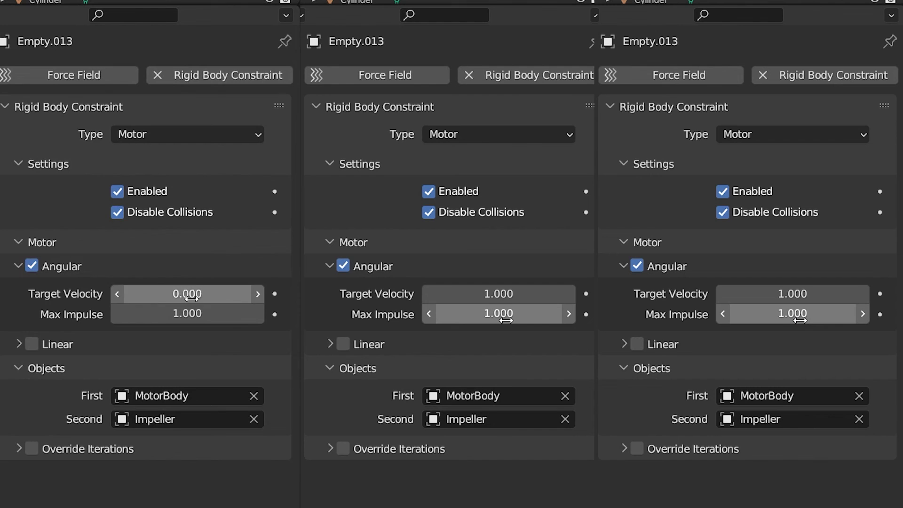
Give the three scenes velocity 1 with impulses 1, 5 and 10, then set velocity -2.
{"action": "left_click", "coordinate": [191, 297]}
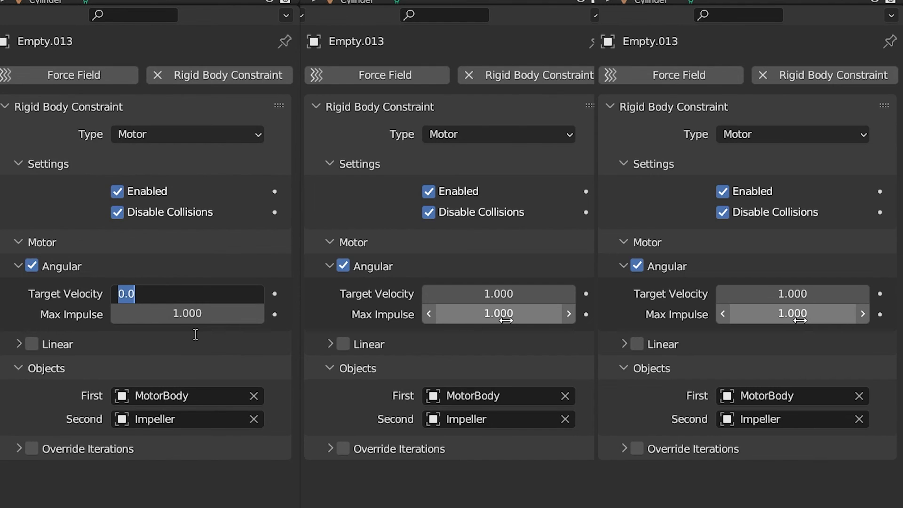
{"action": "key", "text": "Return"}
{"action": "left_click", "coordinate": [197, 318]}
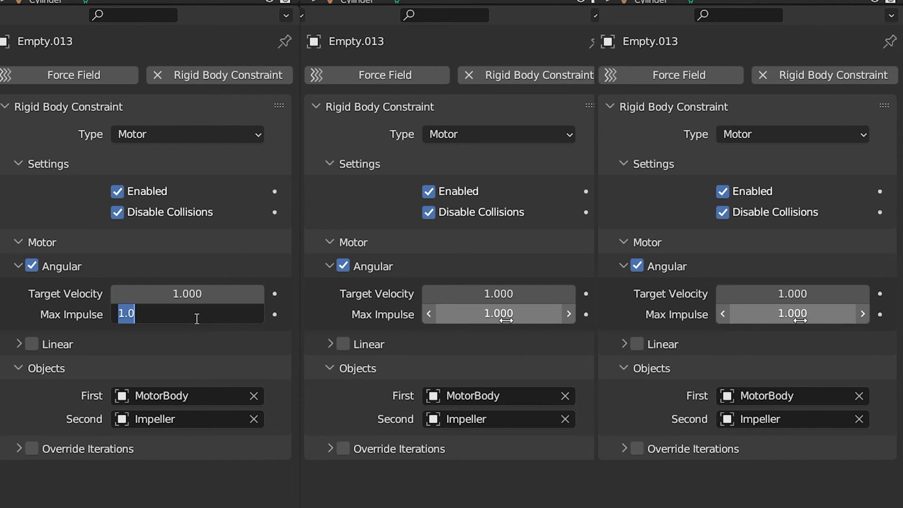
{"action": "left_click", "coordinate": [506, 320]}
{"action": "type", "text": "5"}
{"action": "key", "text": "Return"}
{"action": "left_click", "coordinate": [800, 320]}
{"action": "type", "text": "10"}
{"action": "key", "text": "Return"}
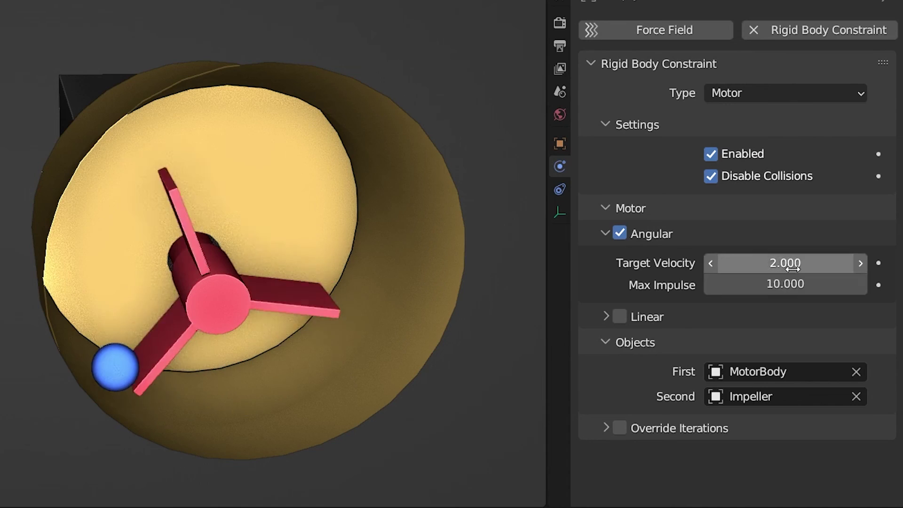
{"action": "left_click", "coordinate": [795, 265]}
{"action": "type", "text": "-2"}
{"action": "key", "text": "Return"}
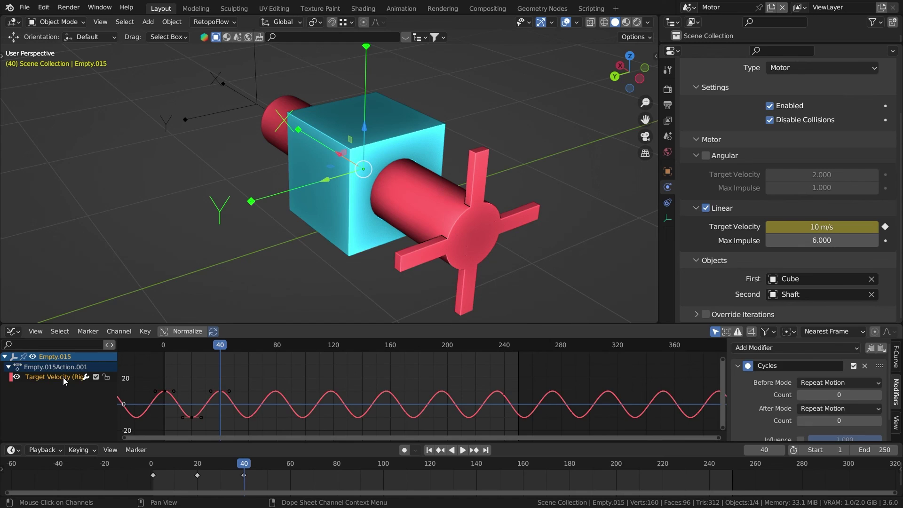
Add a Cycles modifier to the Target Velocity curve and play the simulation.
{"action": "left_click", "coordinate": [804, 343]}
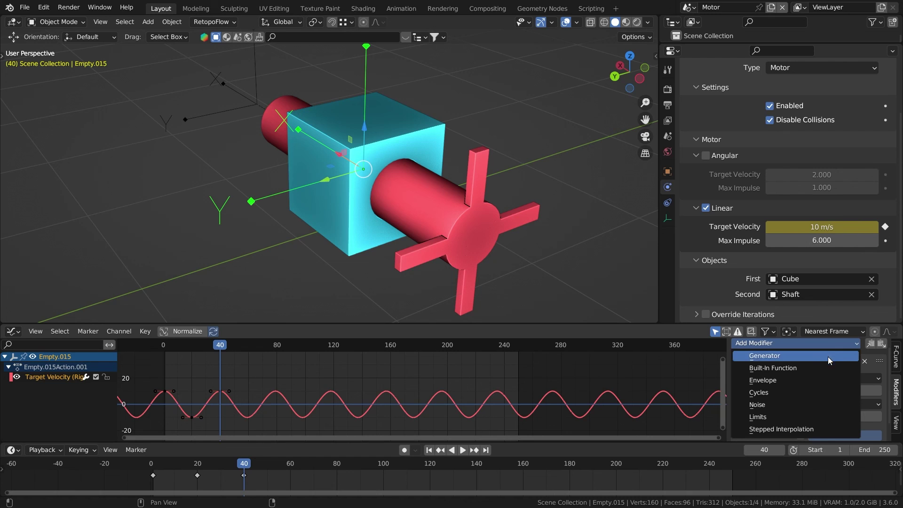
{"action": "left_click", "coordinate": [813, 392]}
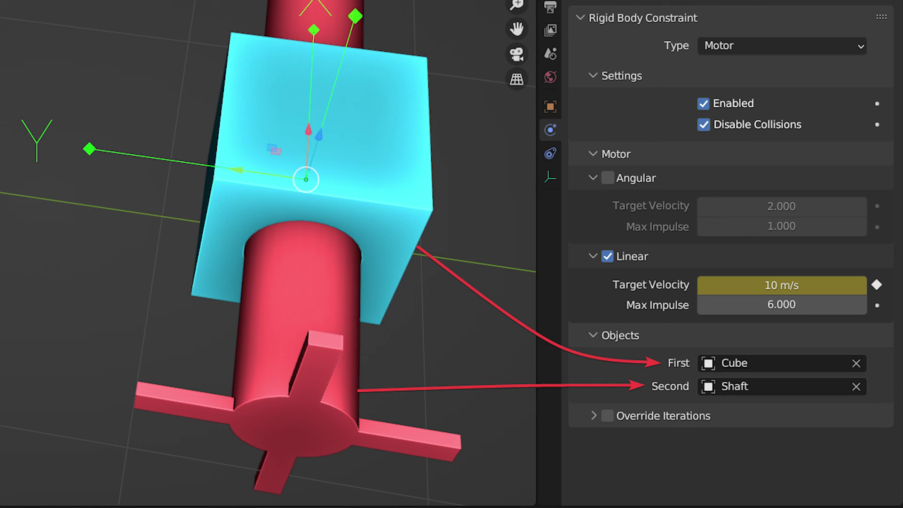
{"action": "left_click", "coordinate": [464, 448]}
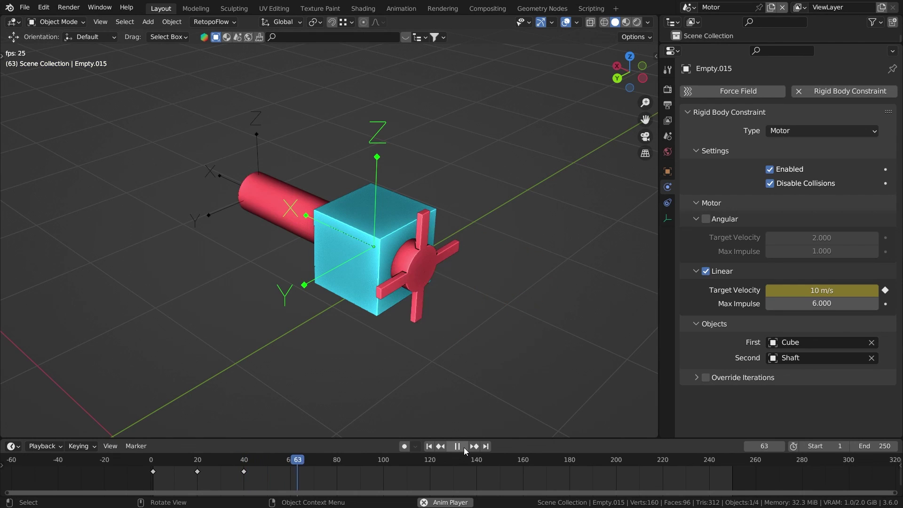
Rewind, enable the angular motor alongside the linear one, and replay.
{"action": "key", "text": "Escape"}
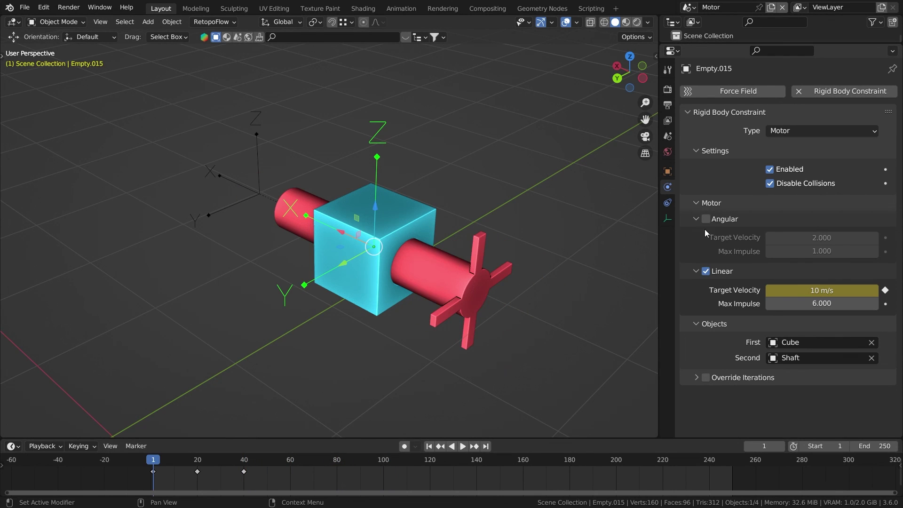
{"action": "left_click", "coordinate": [706, 219]}
{"action": "left_click", "coordinate": [462, 449]}
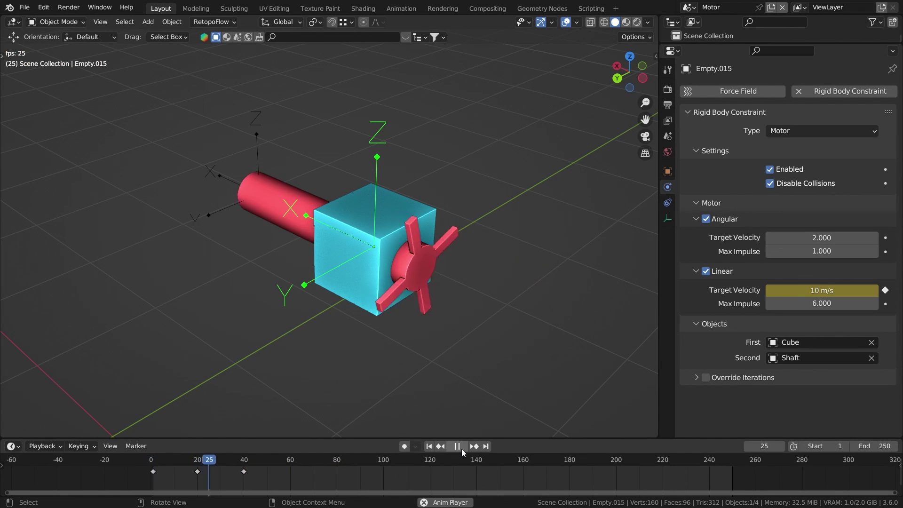